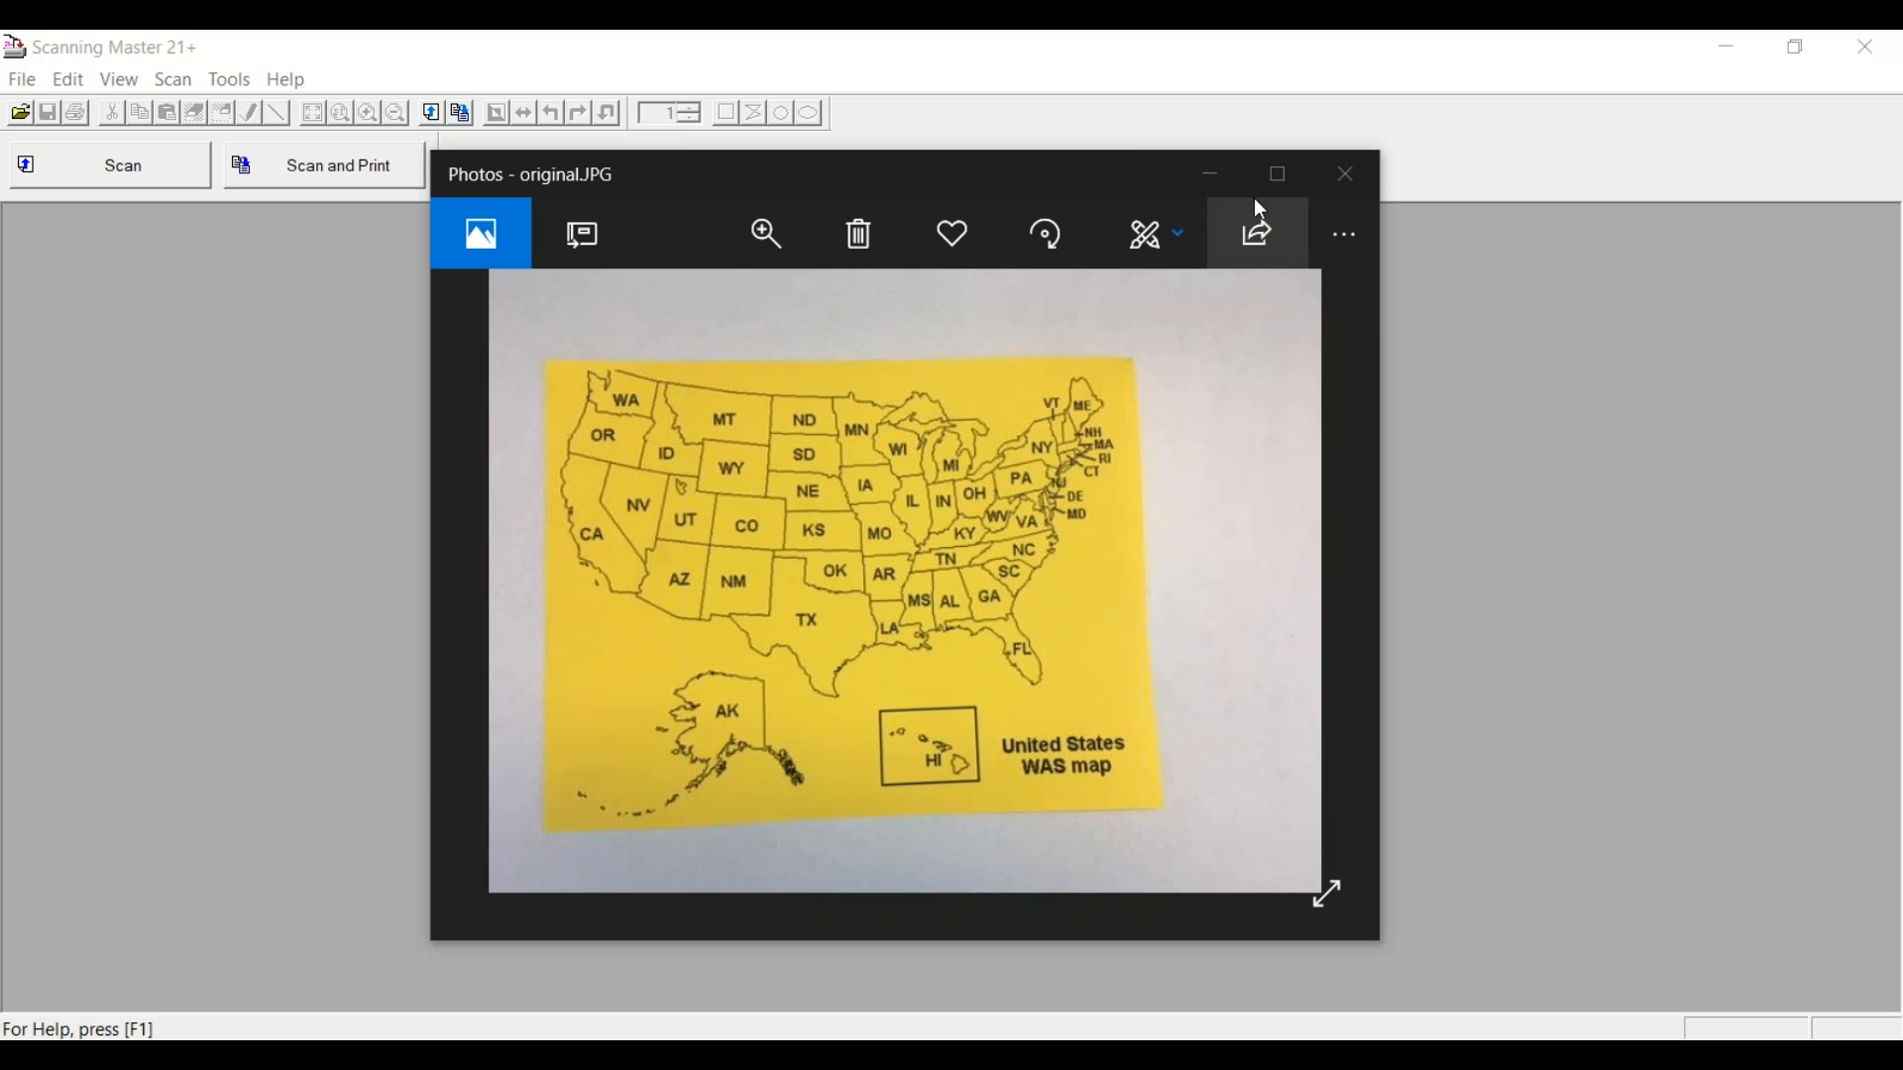
Clear the map photo and About box, open the scan settings, and enlarge the Details window upward
click(1209, 174)
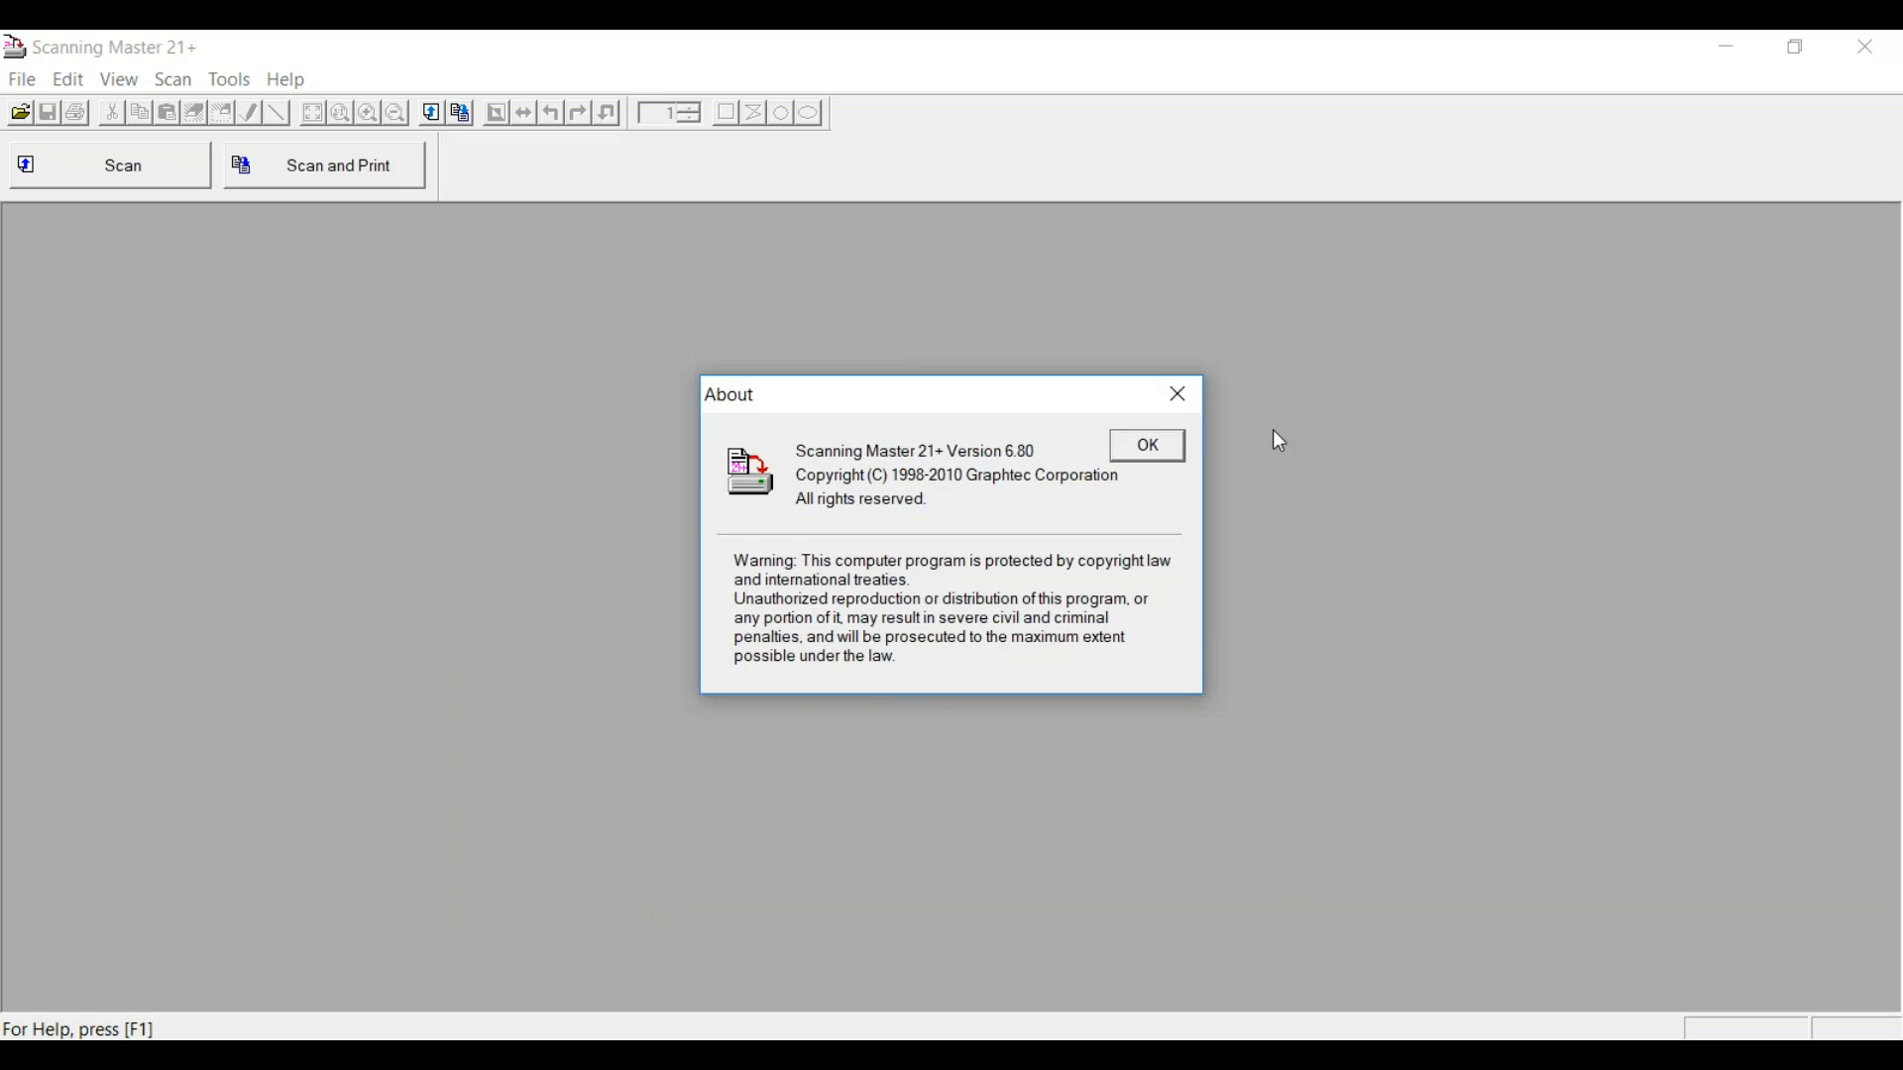
click(1150, 449)
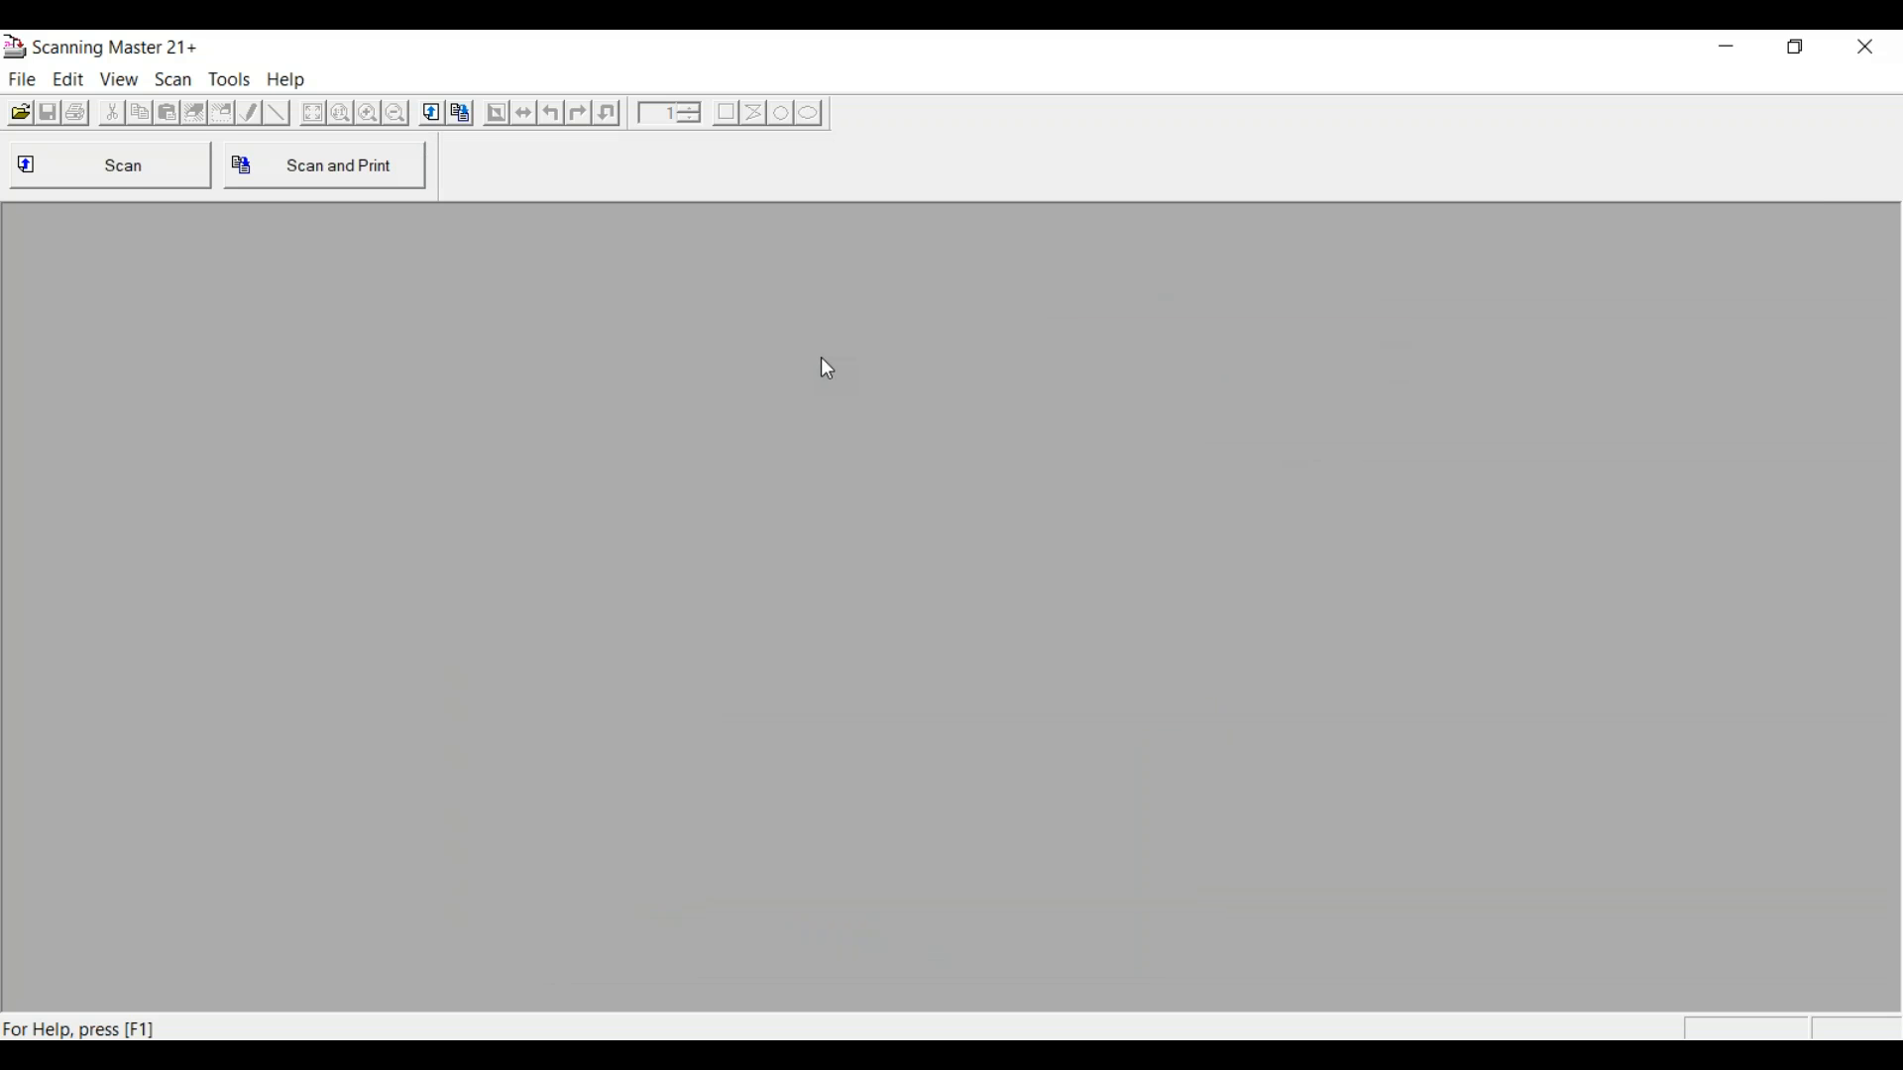
click(119, 173)
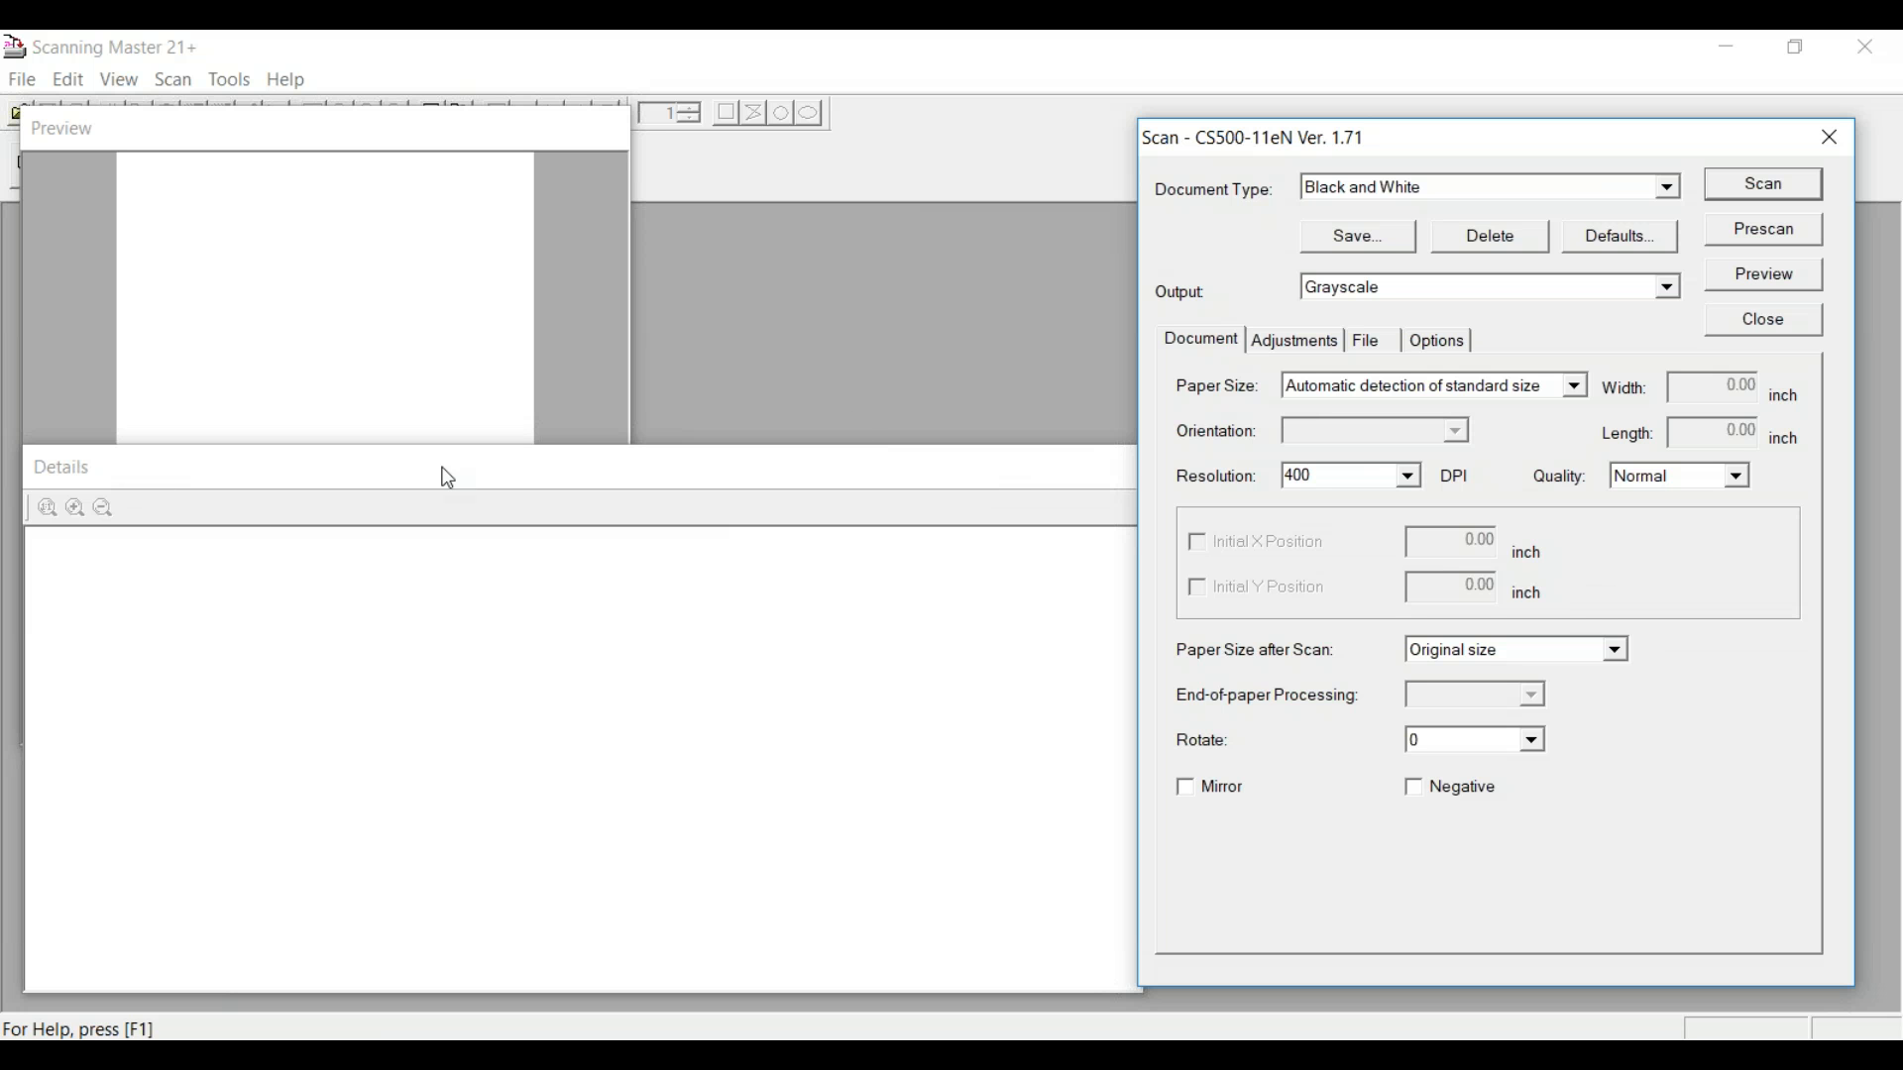
click(827, 462)
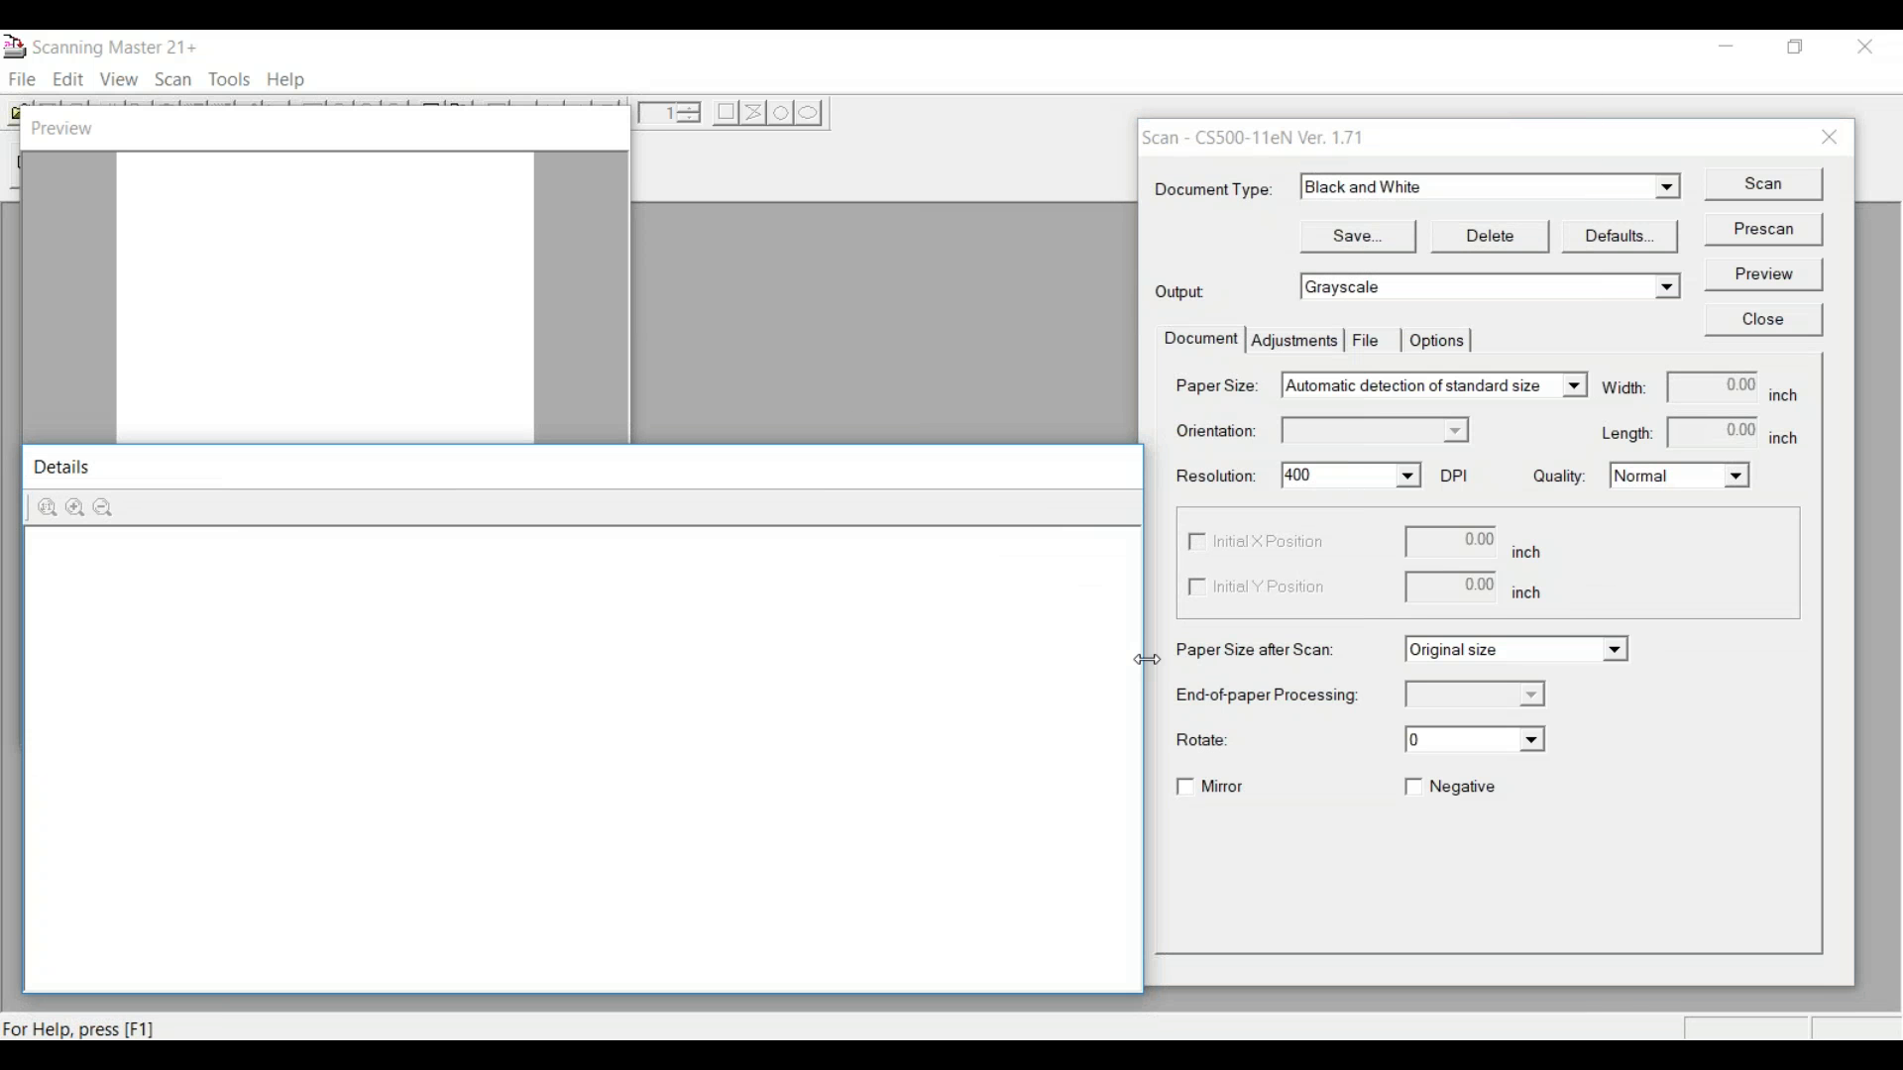
drag(749, 442, 753, 170)
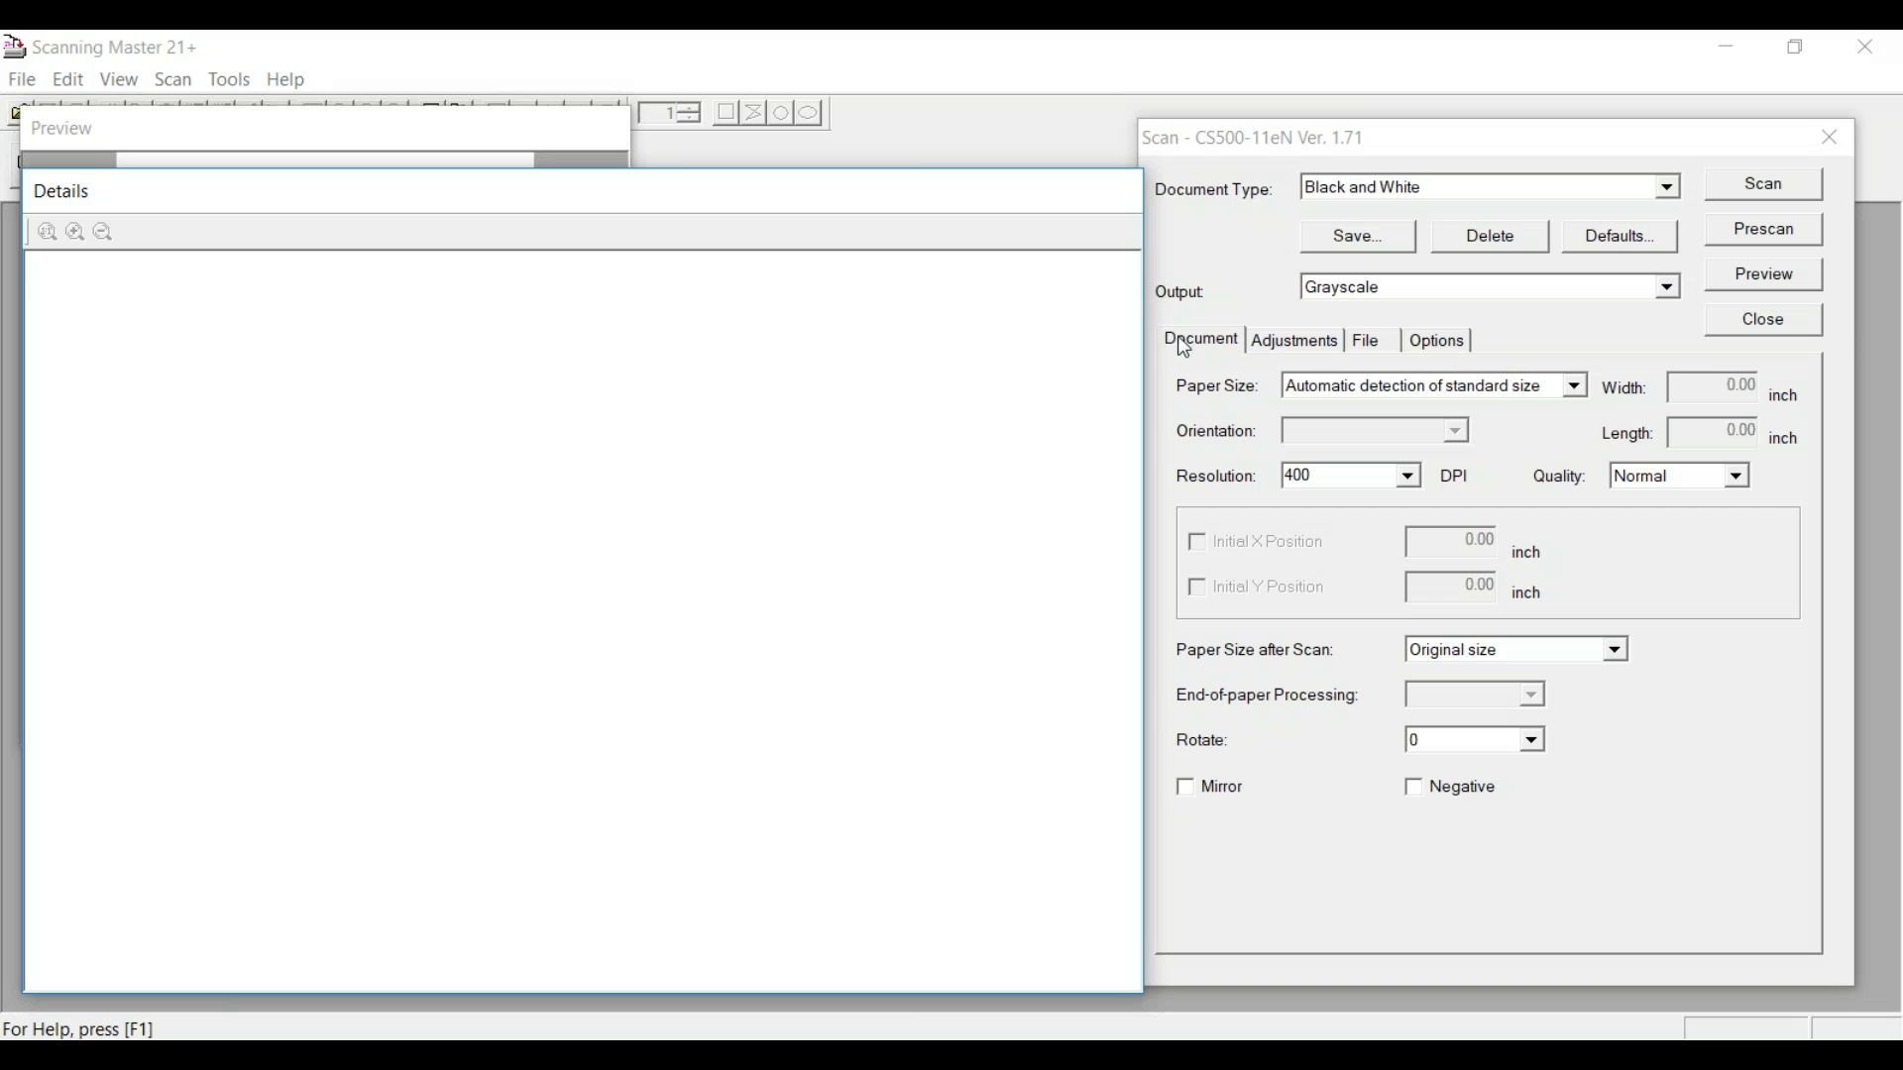
Reduce the scan speed in the options from Standard toward Low
click(1438, 347)
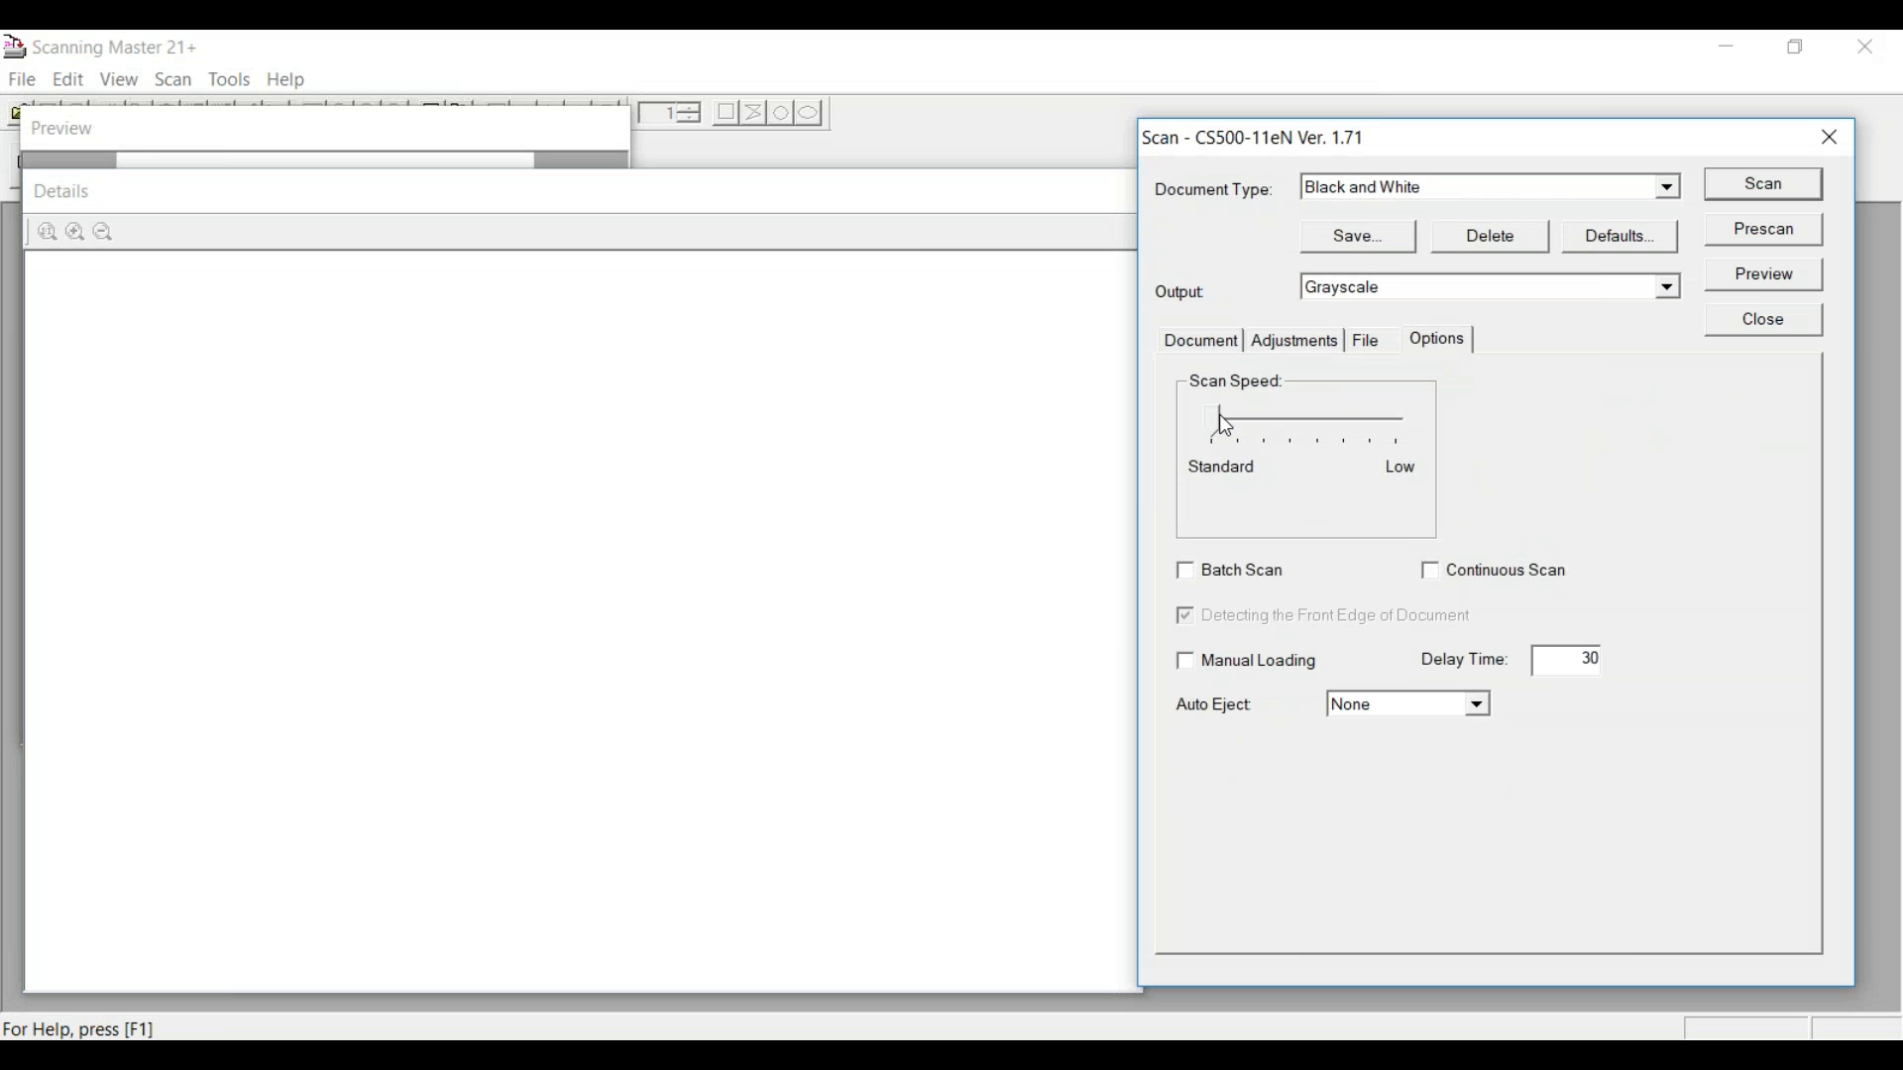
drag(1222, 417, 1336, 416)
Run a prescan of the map with White Level at 255 and turn on Rocker Mode
click(1295, 342)
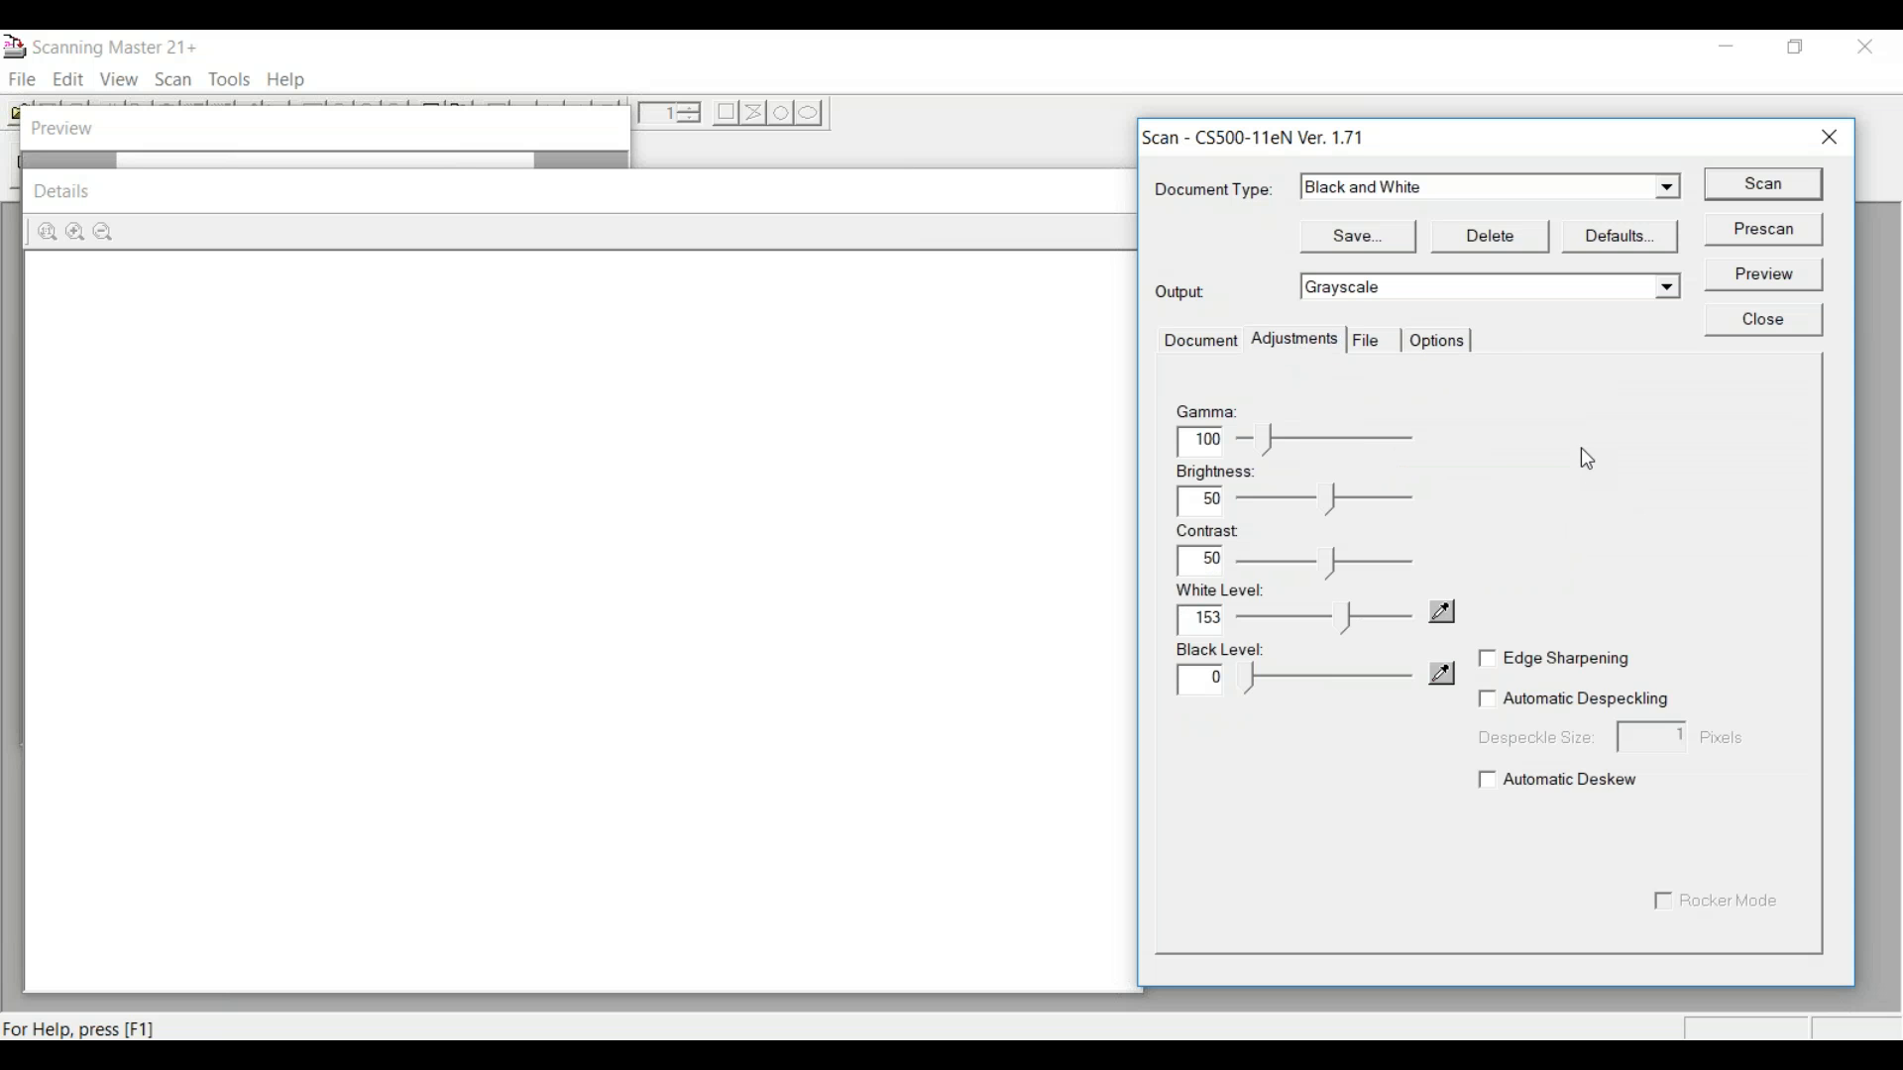
drag(1341, 610, 1410, 614)
click(1747, 236)
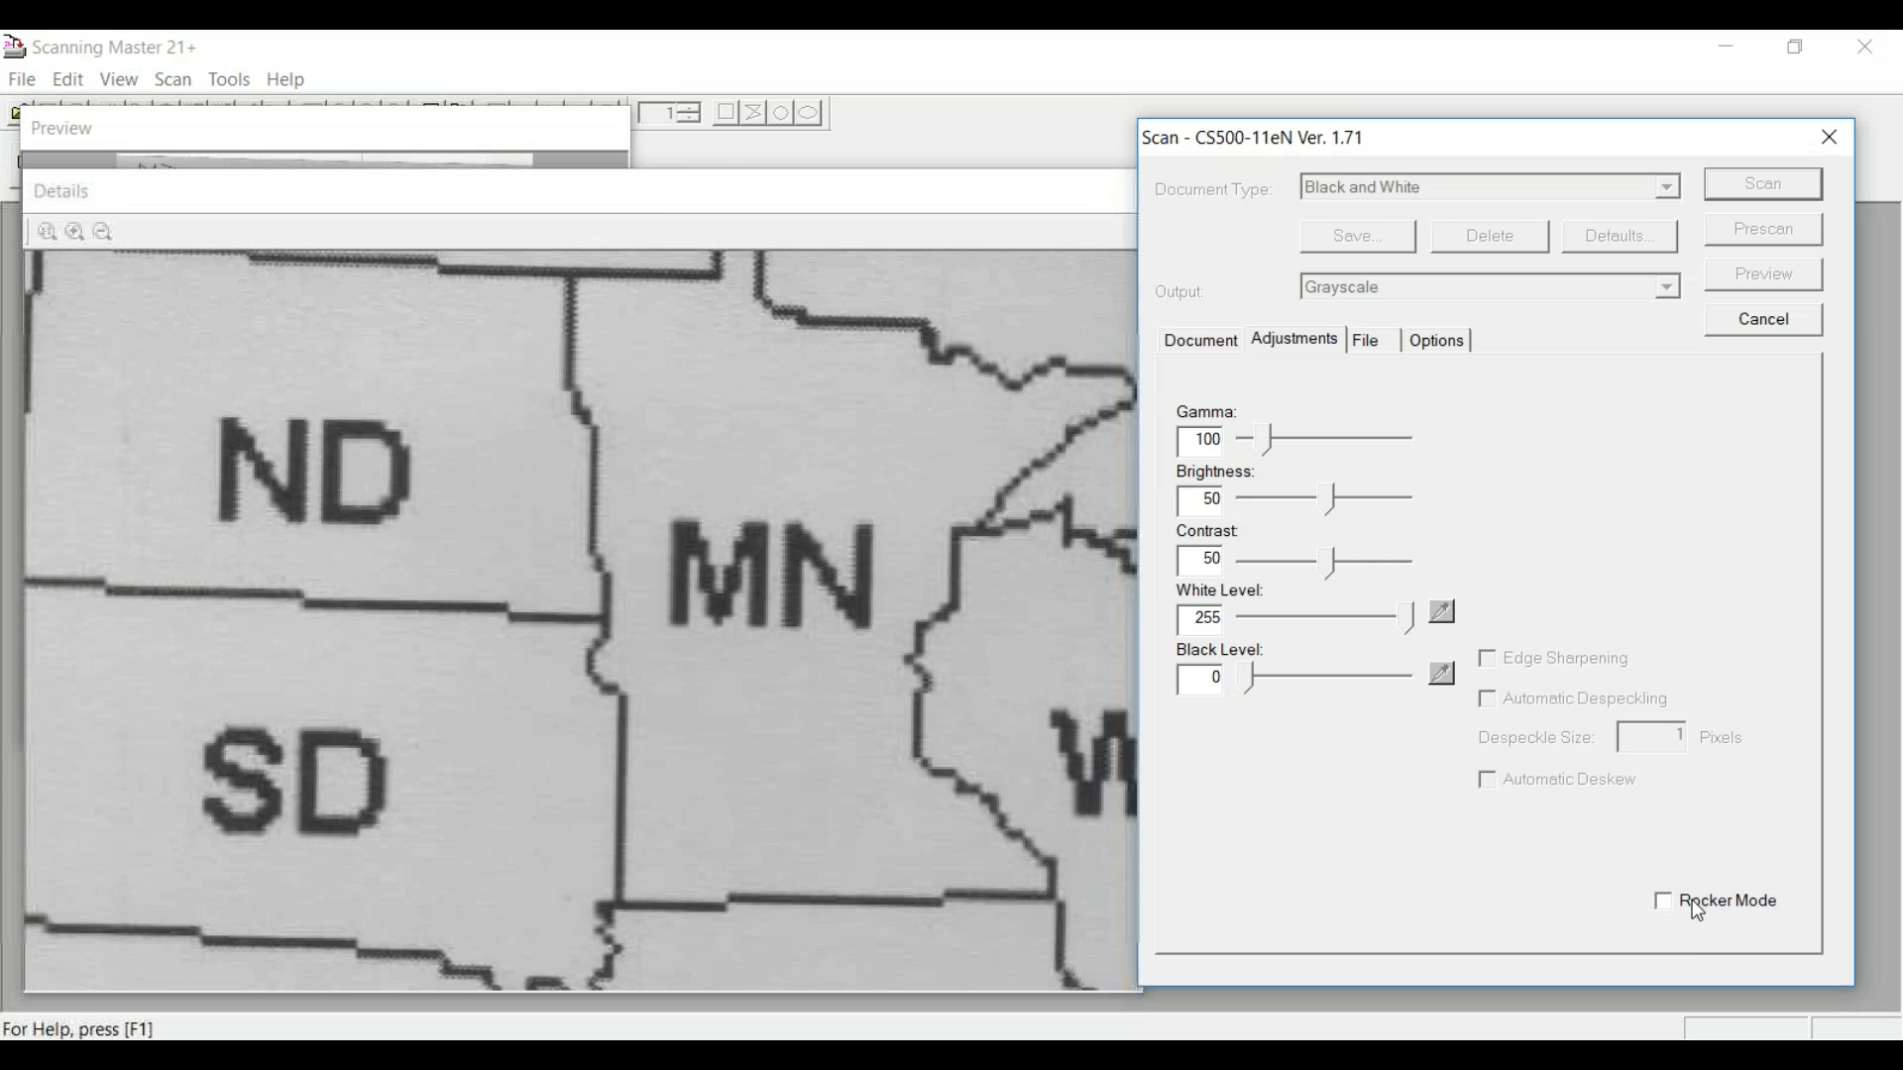
click(1684, 906)
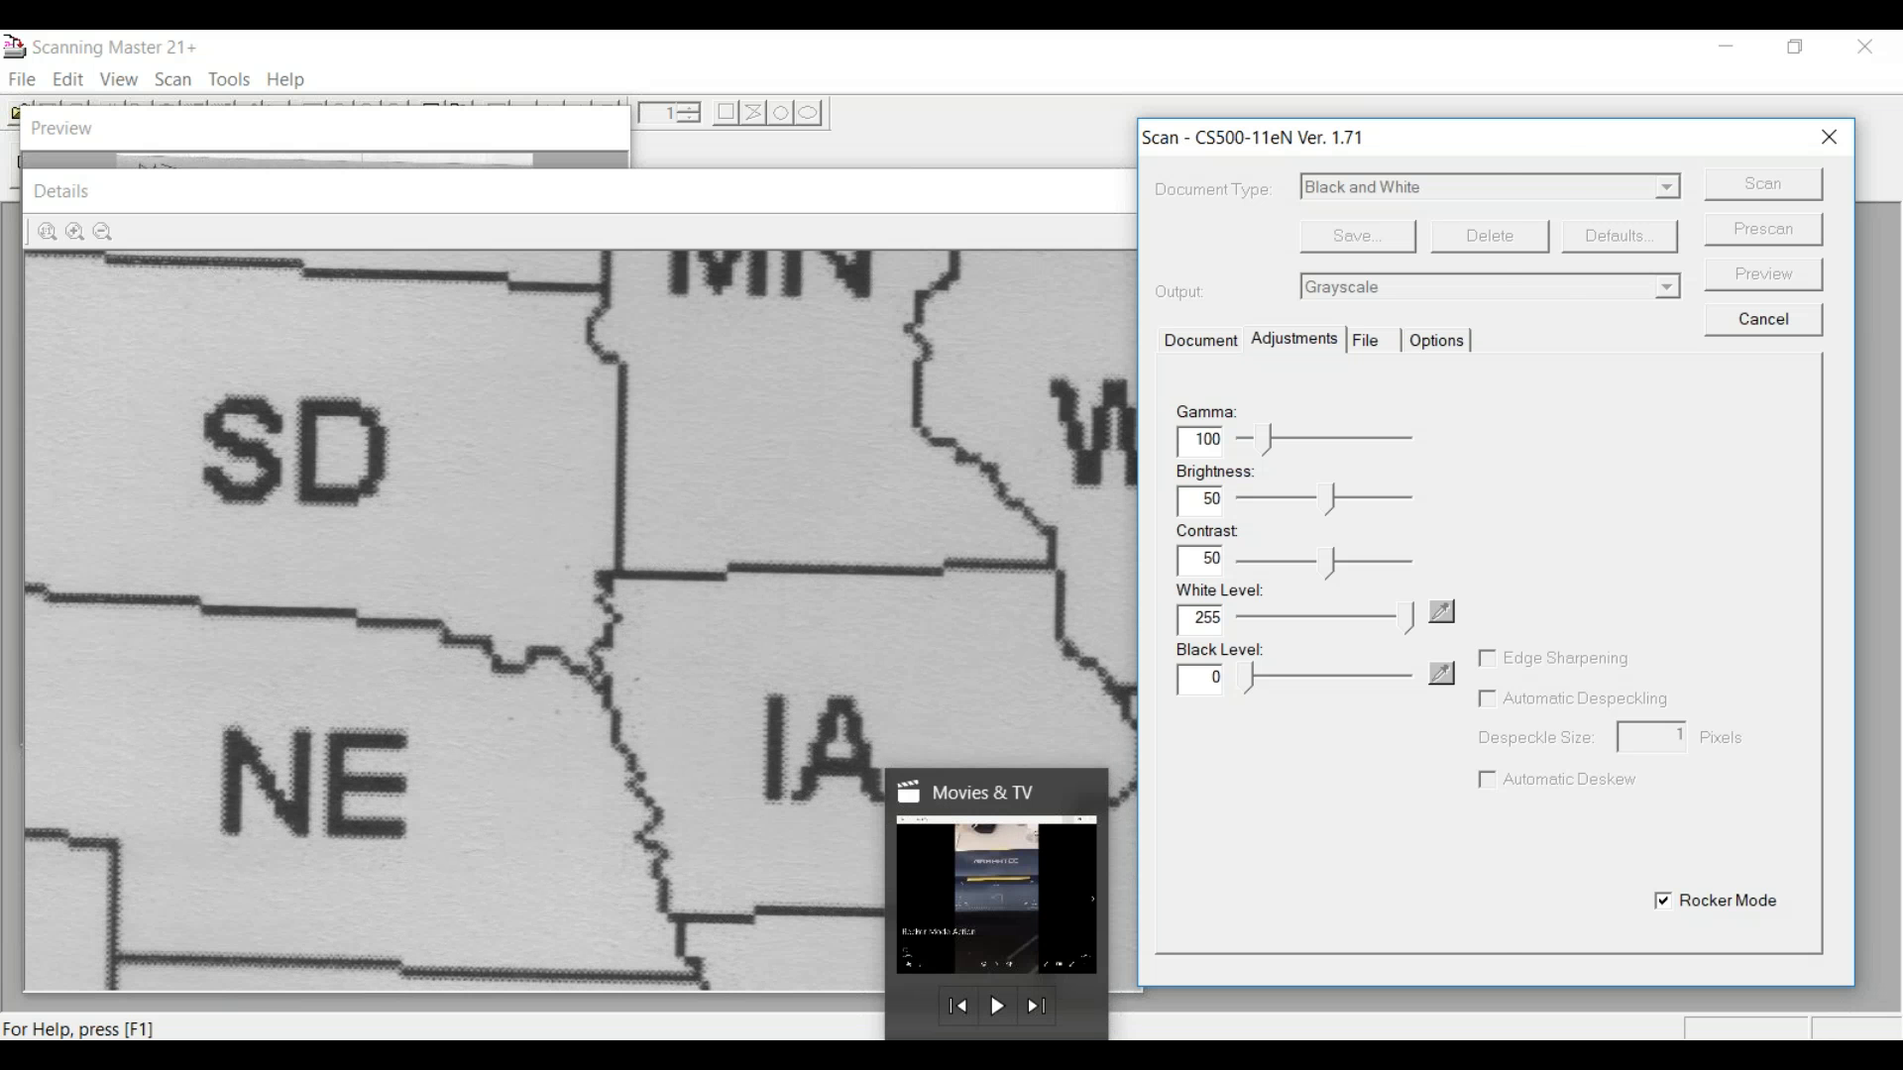
Switch to Movies & TV, play the Rocker Mode Action video, and return to the scan window
click(997, 1057)
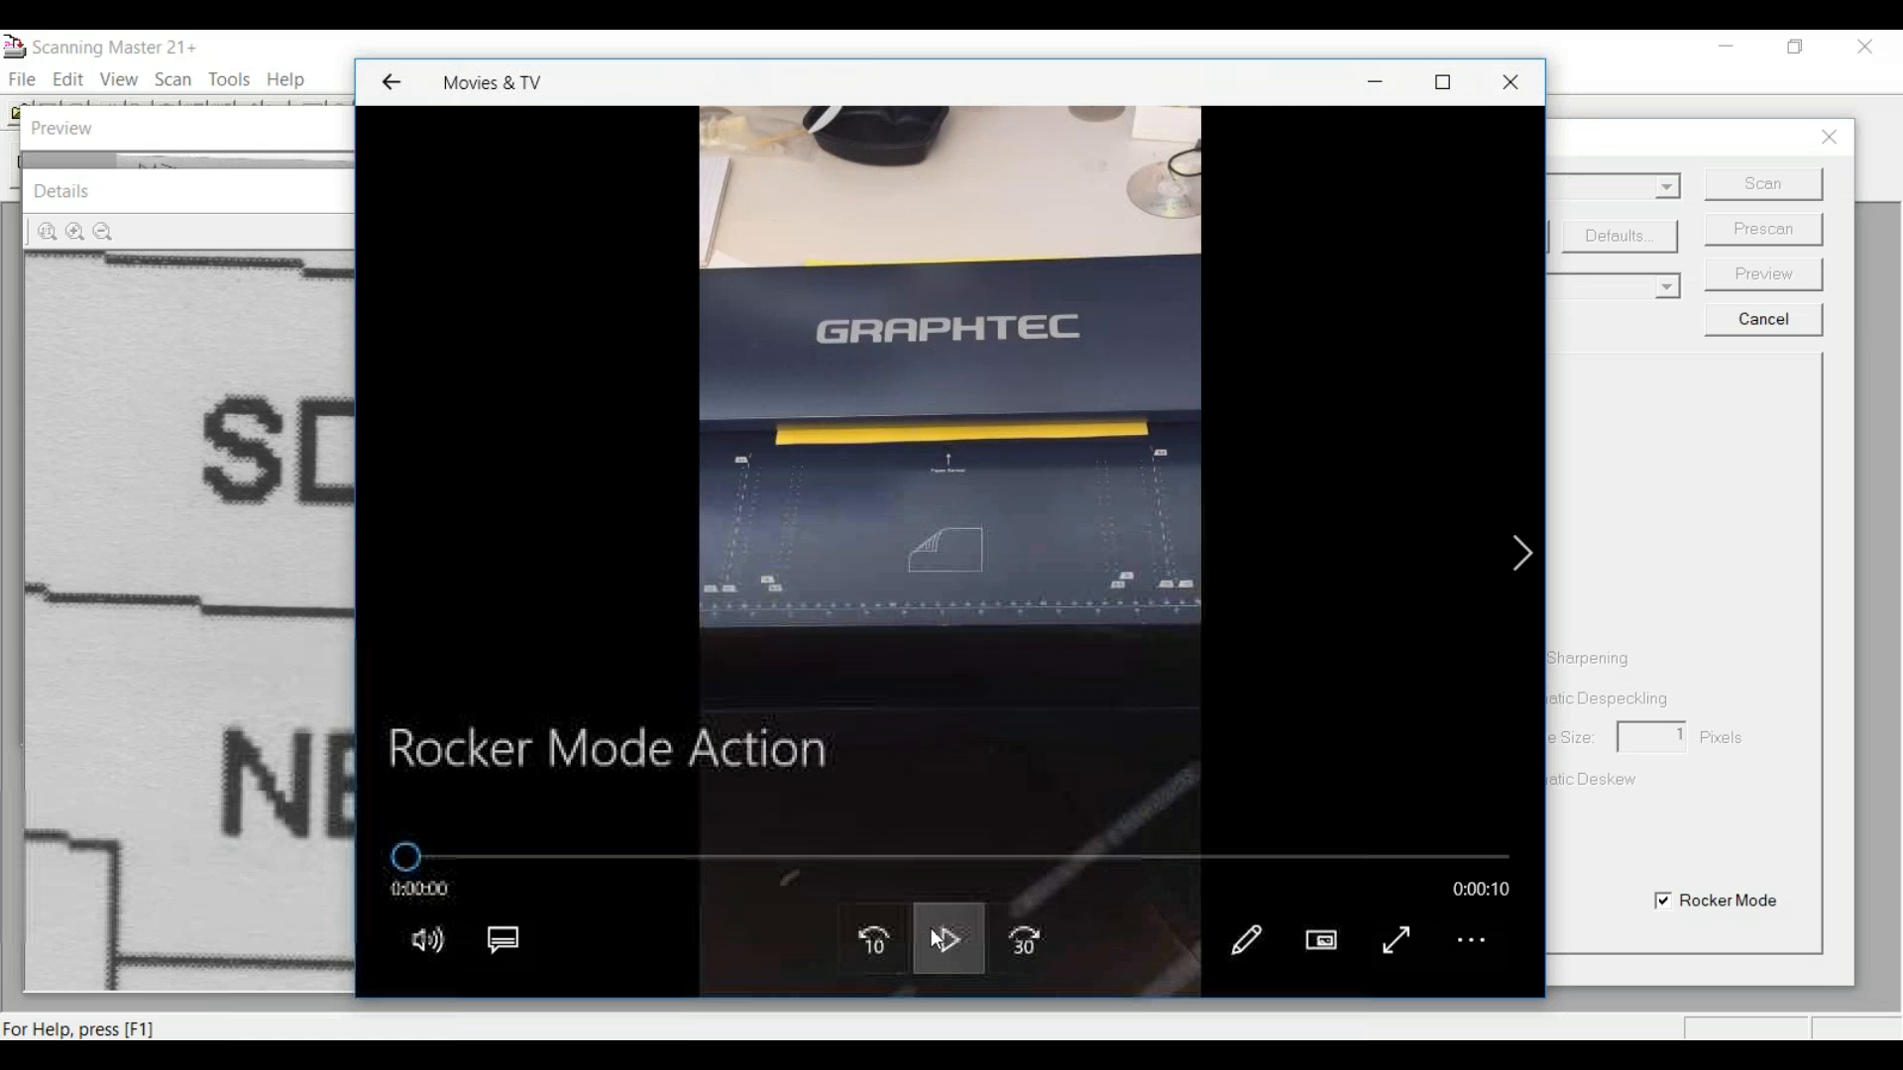
click(950, 946)
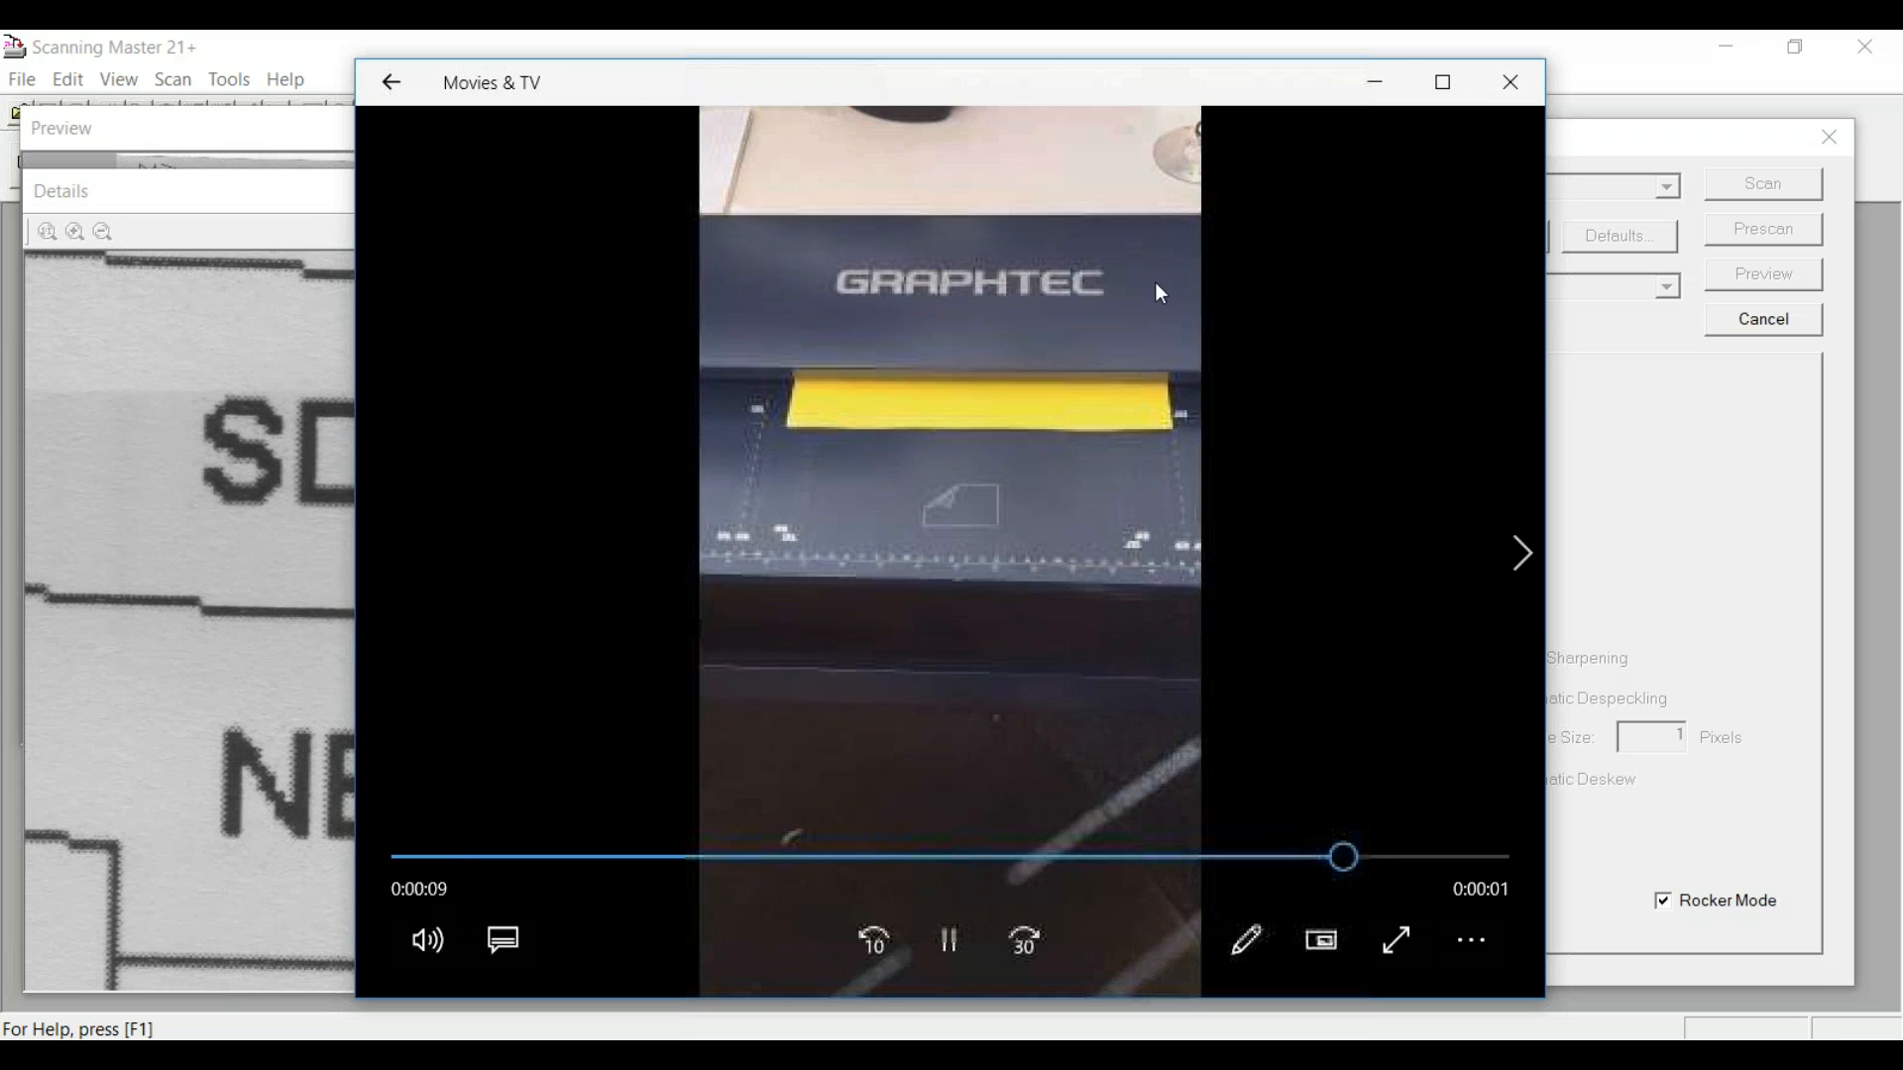
click(1371, 84)
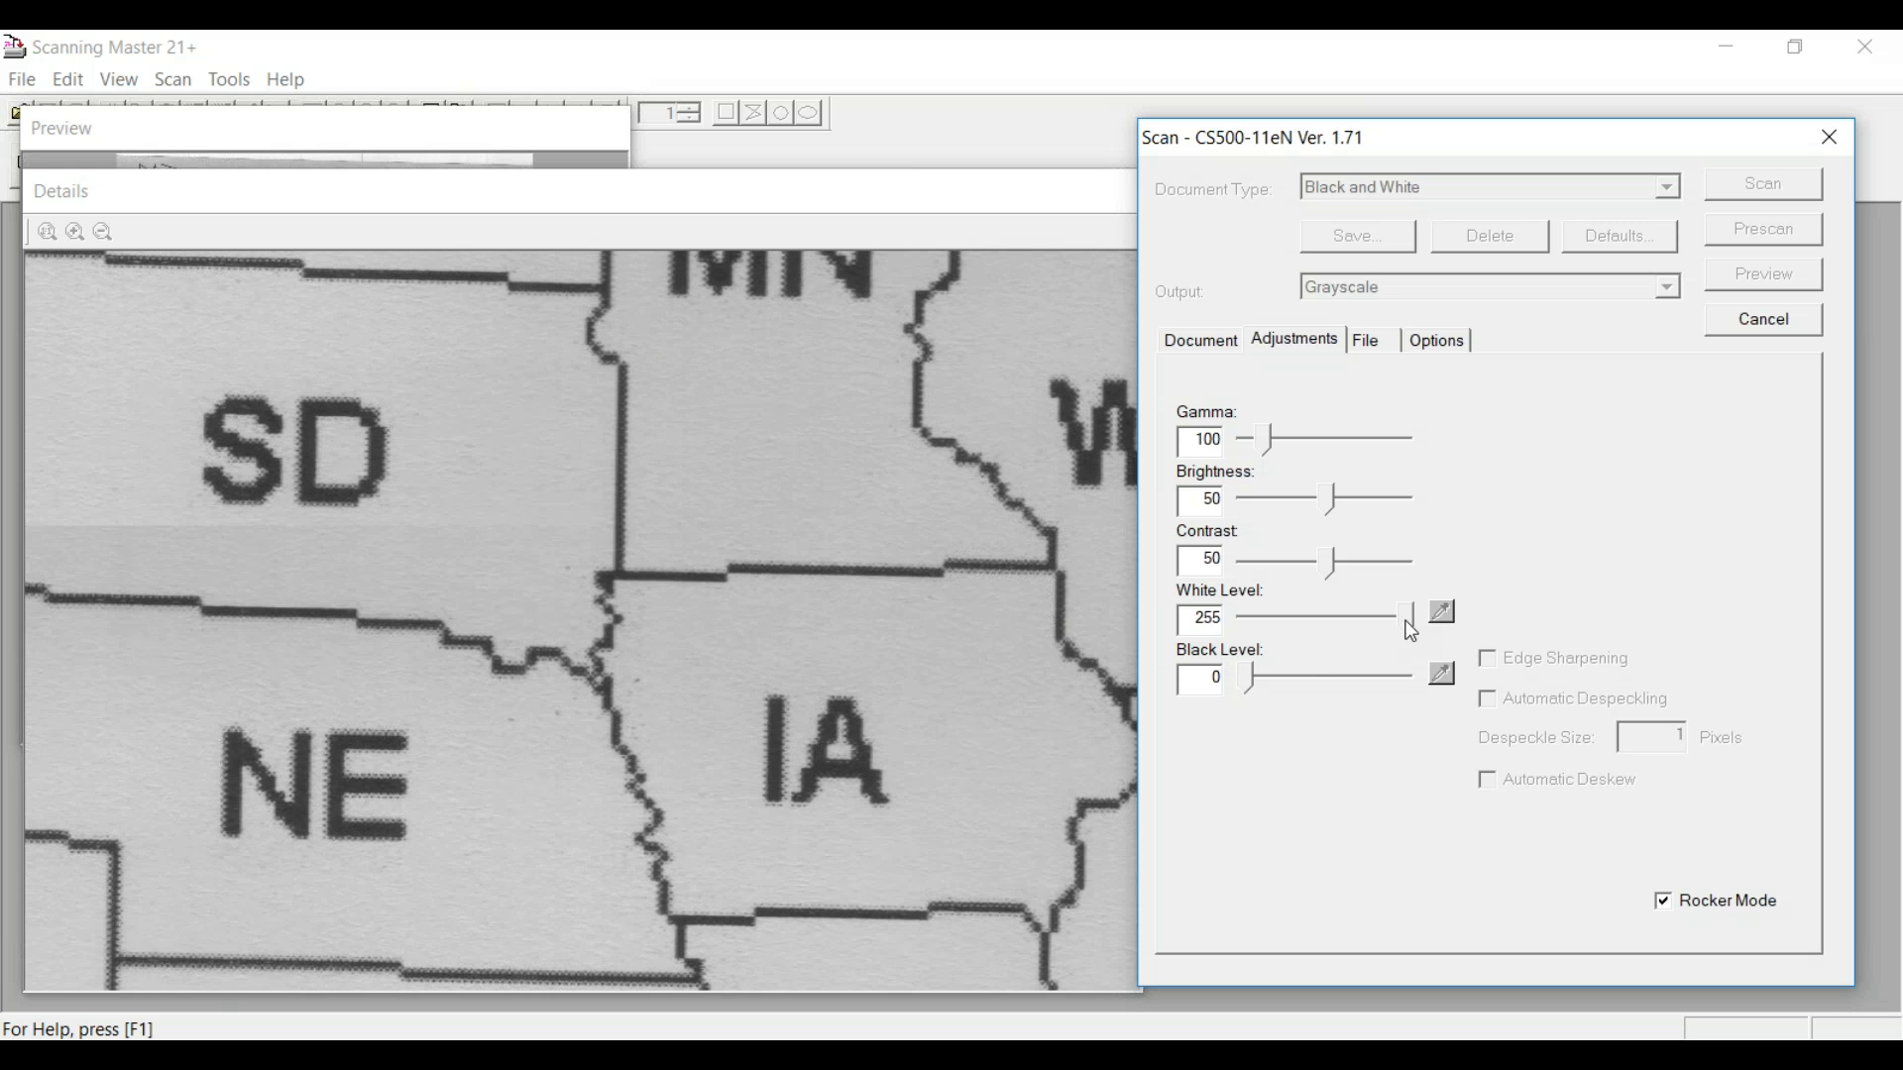
Lower the White Level to 170 to whiten the background of the prescanned map
drag(1404, 621, 1354, 623)
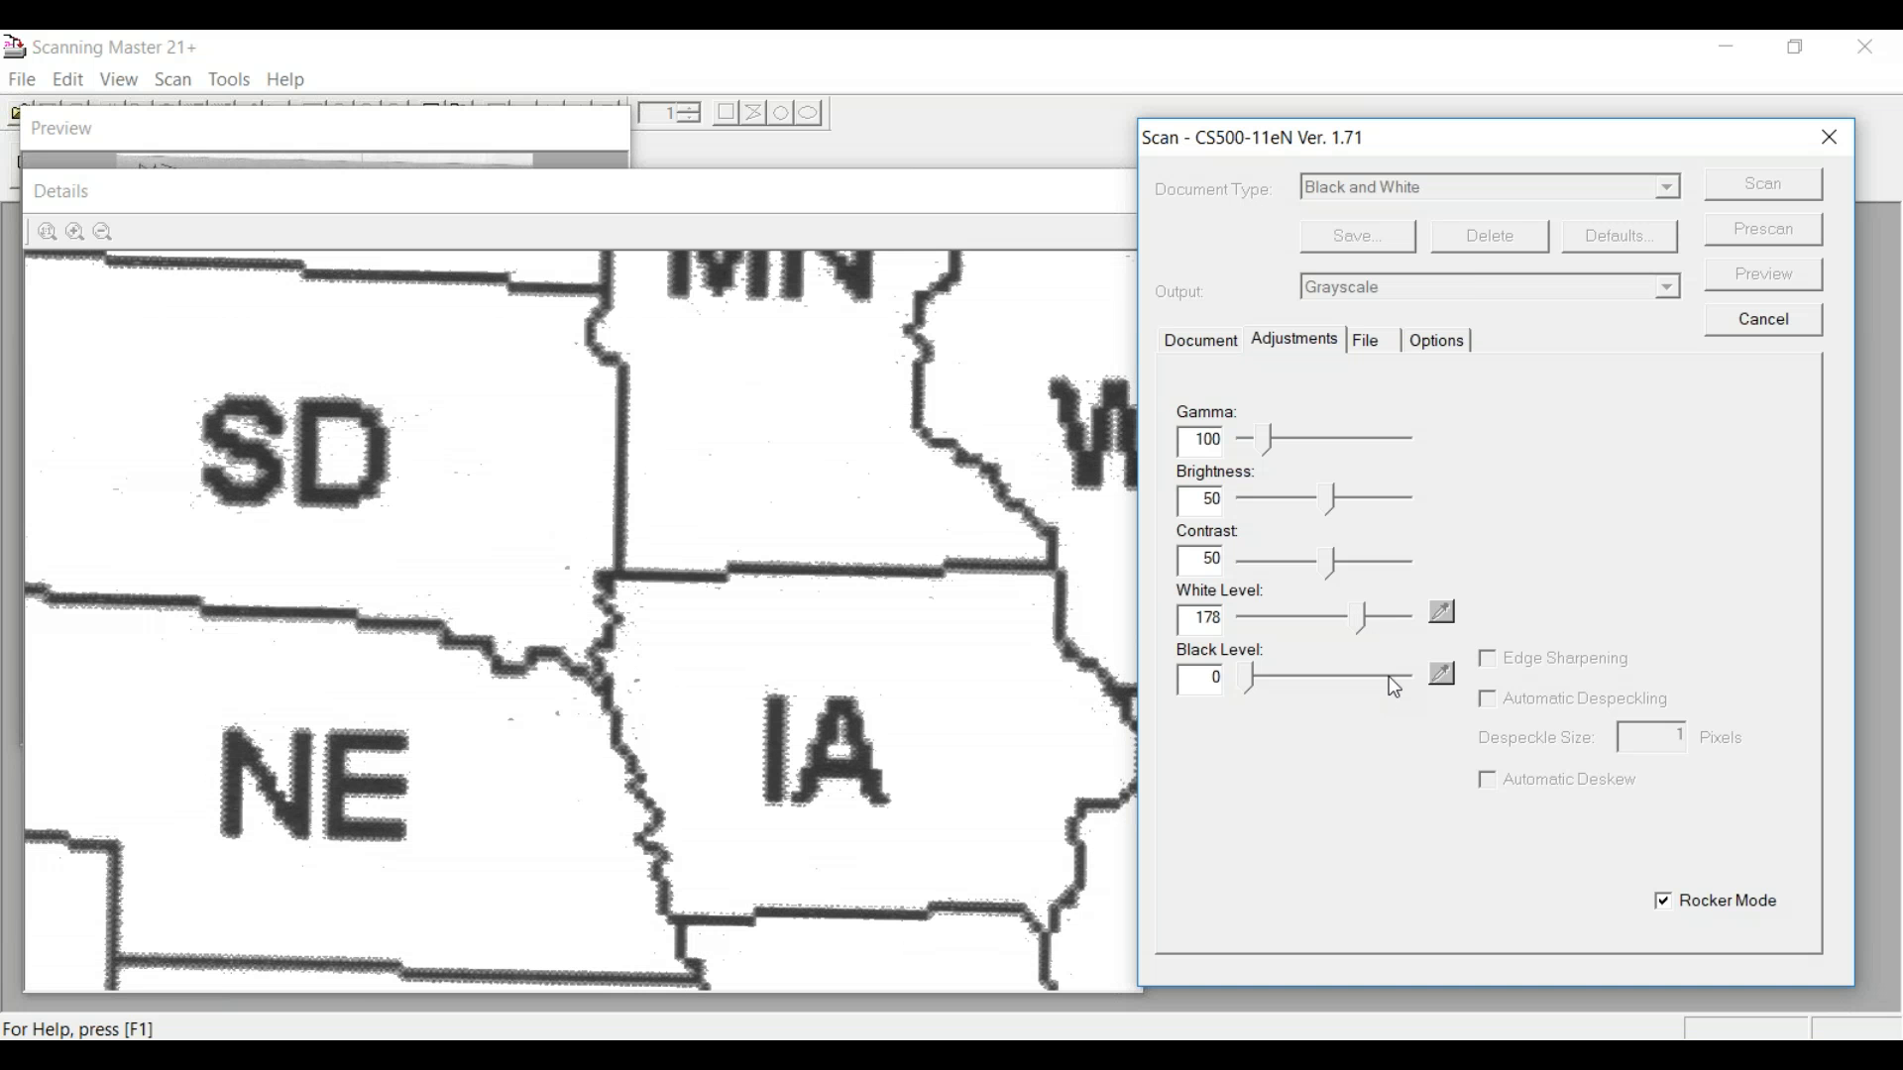
drag(1356, 615, 1360, 613)
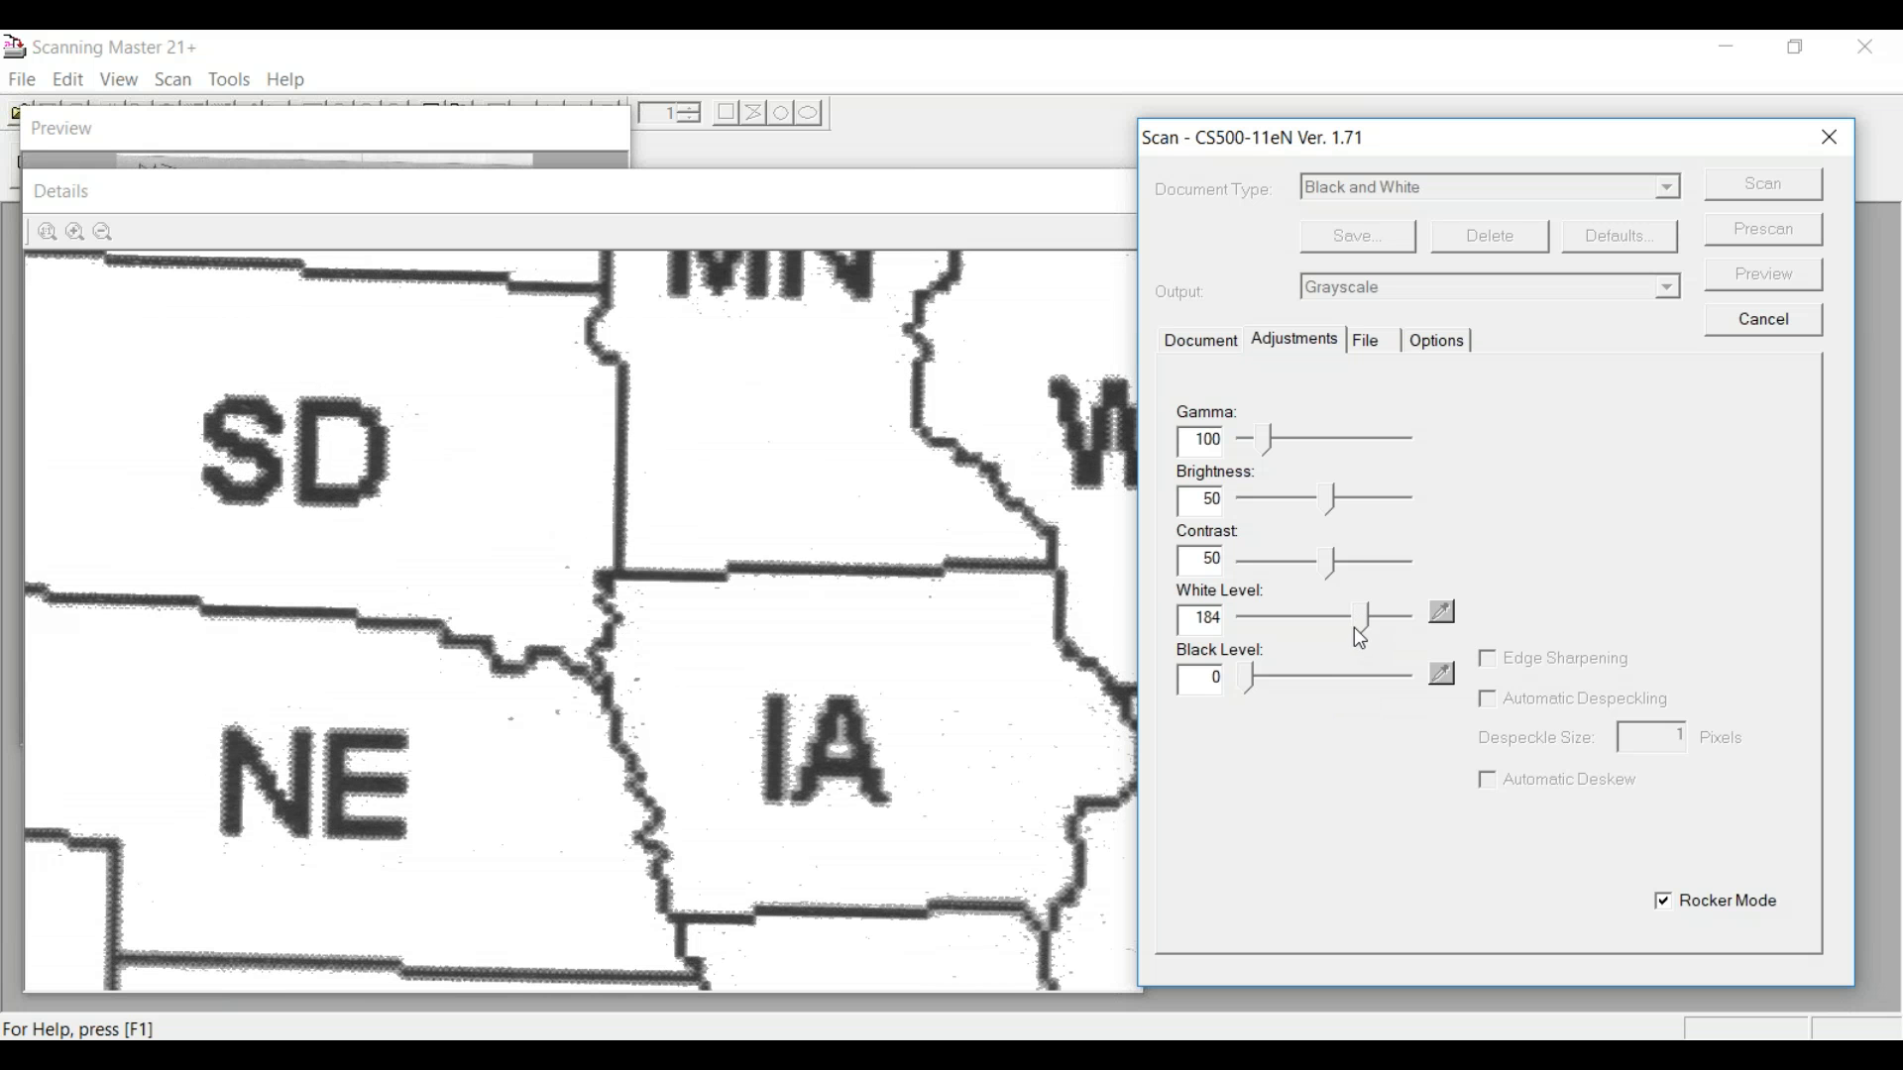
mouse_move(1360, 622)
mouse_down()
mouse_move(1378, 621)
mouse_move(1360, 618)
mouse_up()
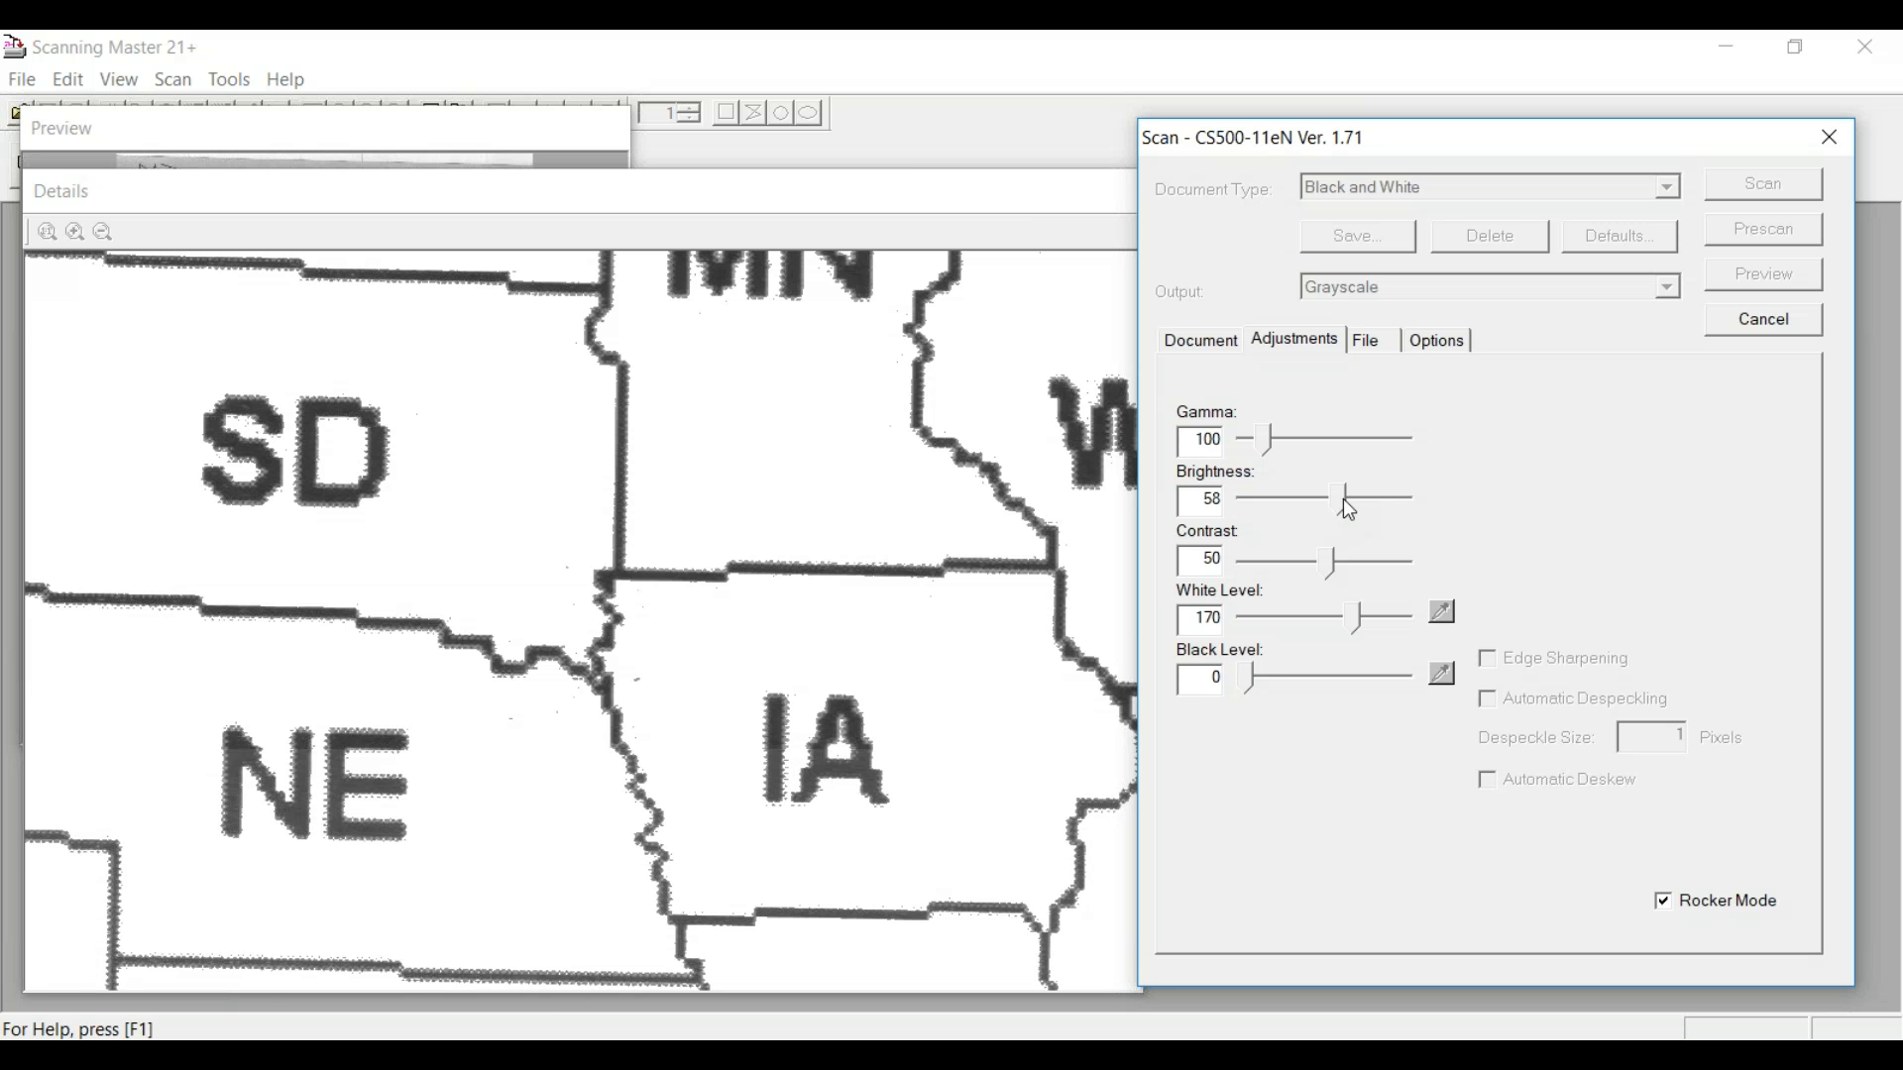
Set Brightness to 47 and Gamma to 123 for the prescanned map
drag(1343, 500, 1324, 501)
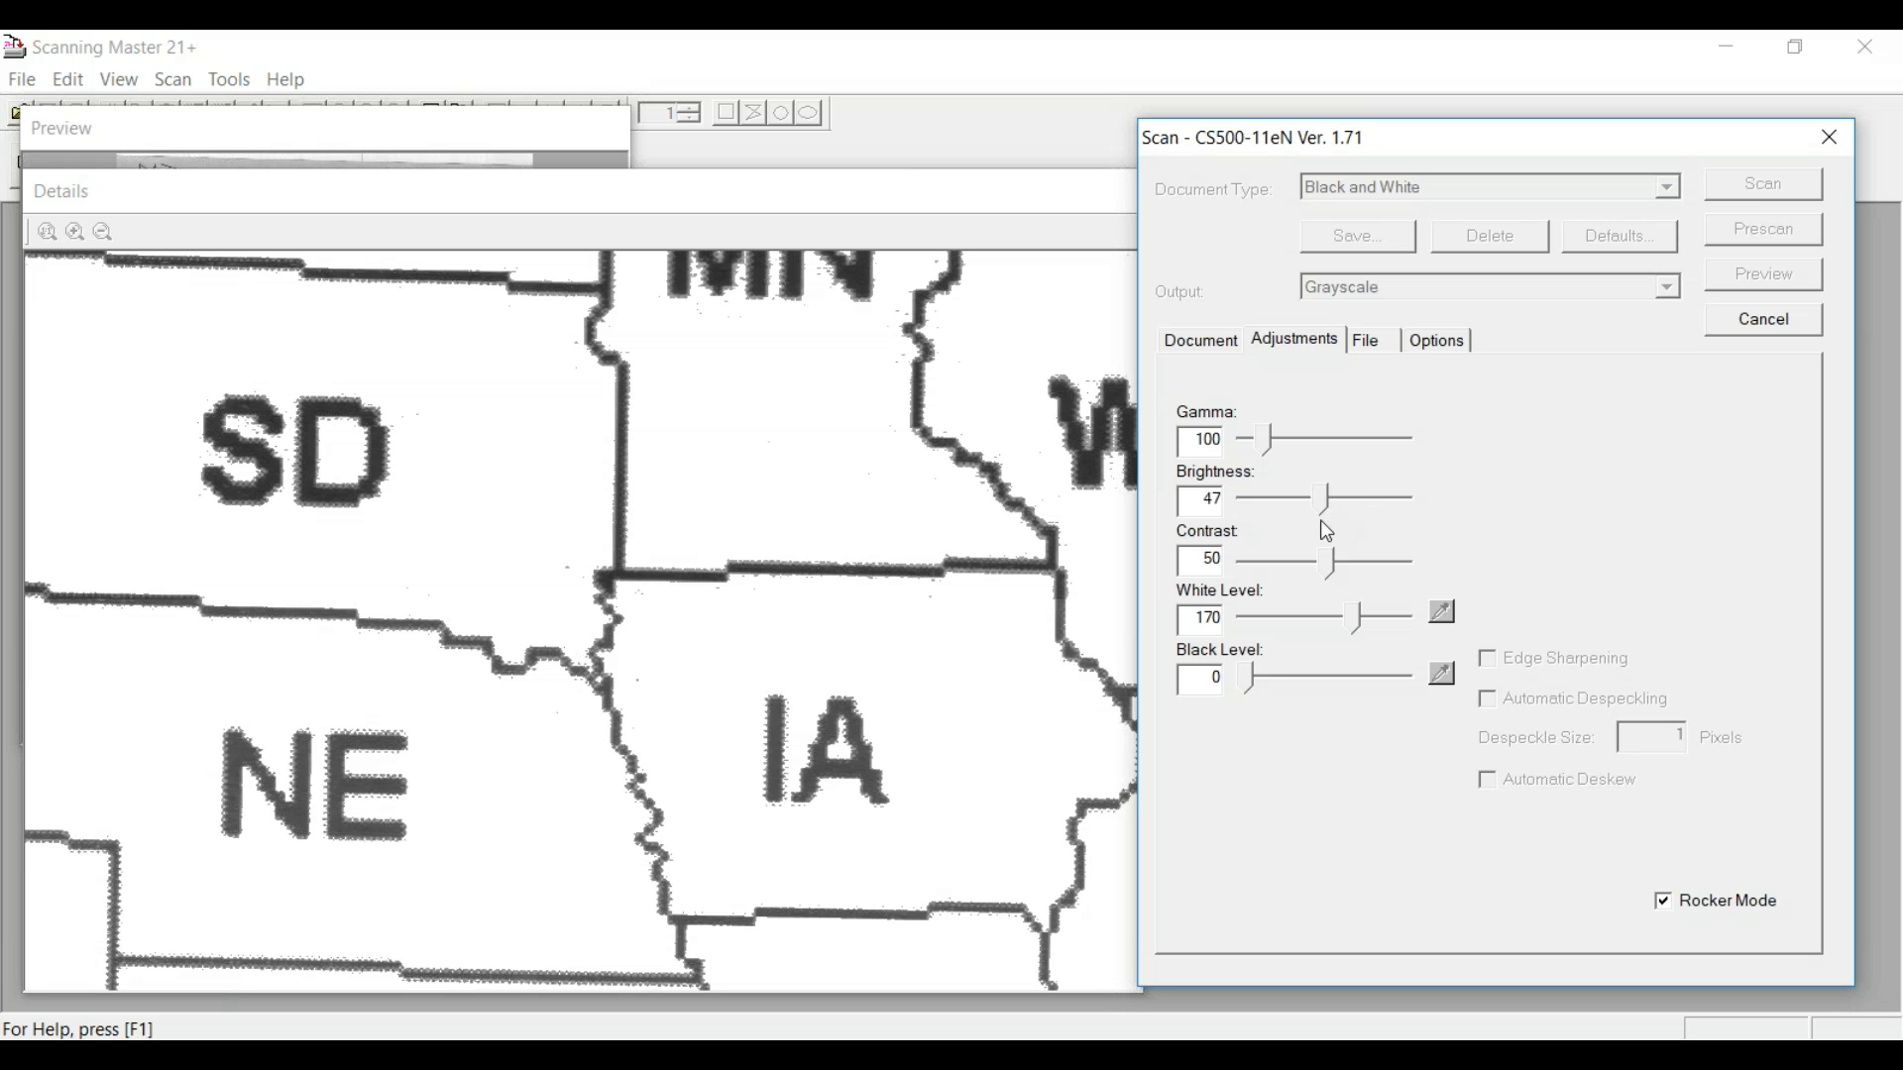
drag(1275, 445, 1289, 445)
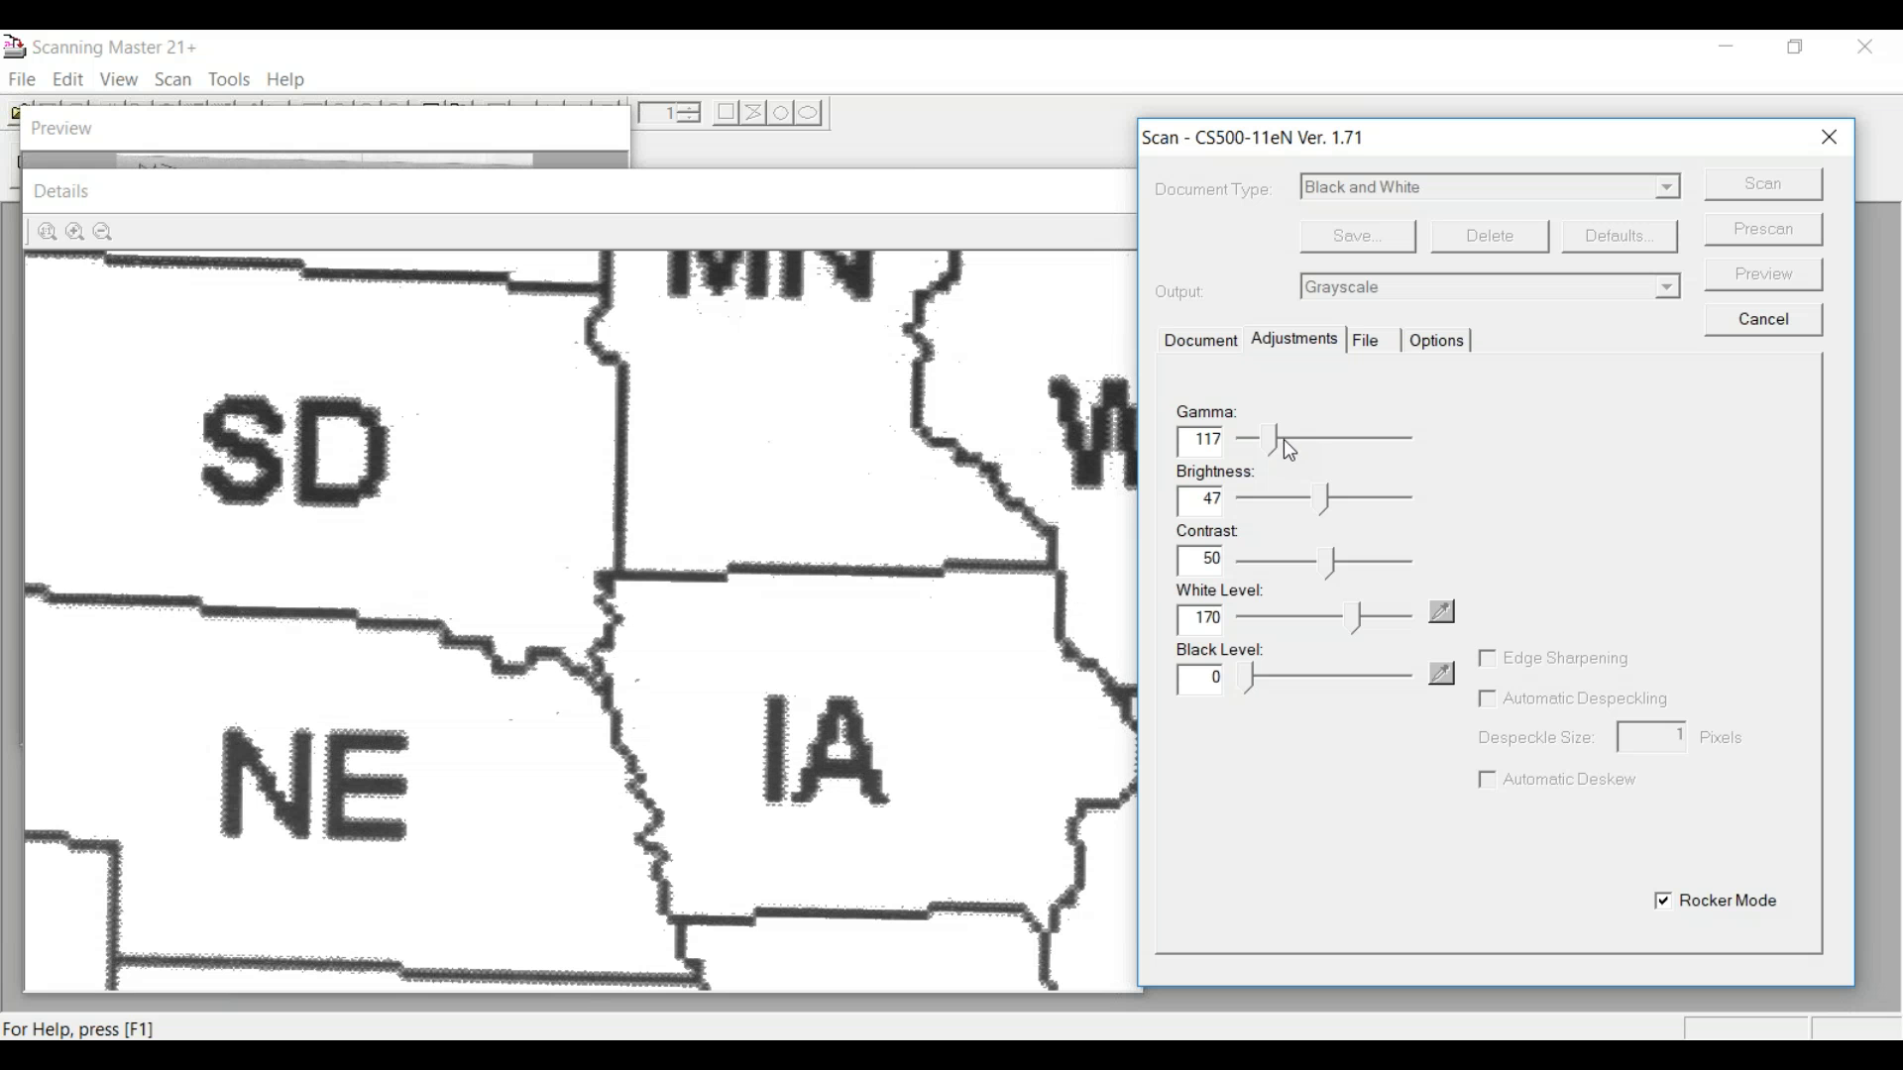
drag(1279, 444, 1283, 443)
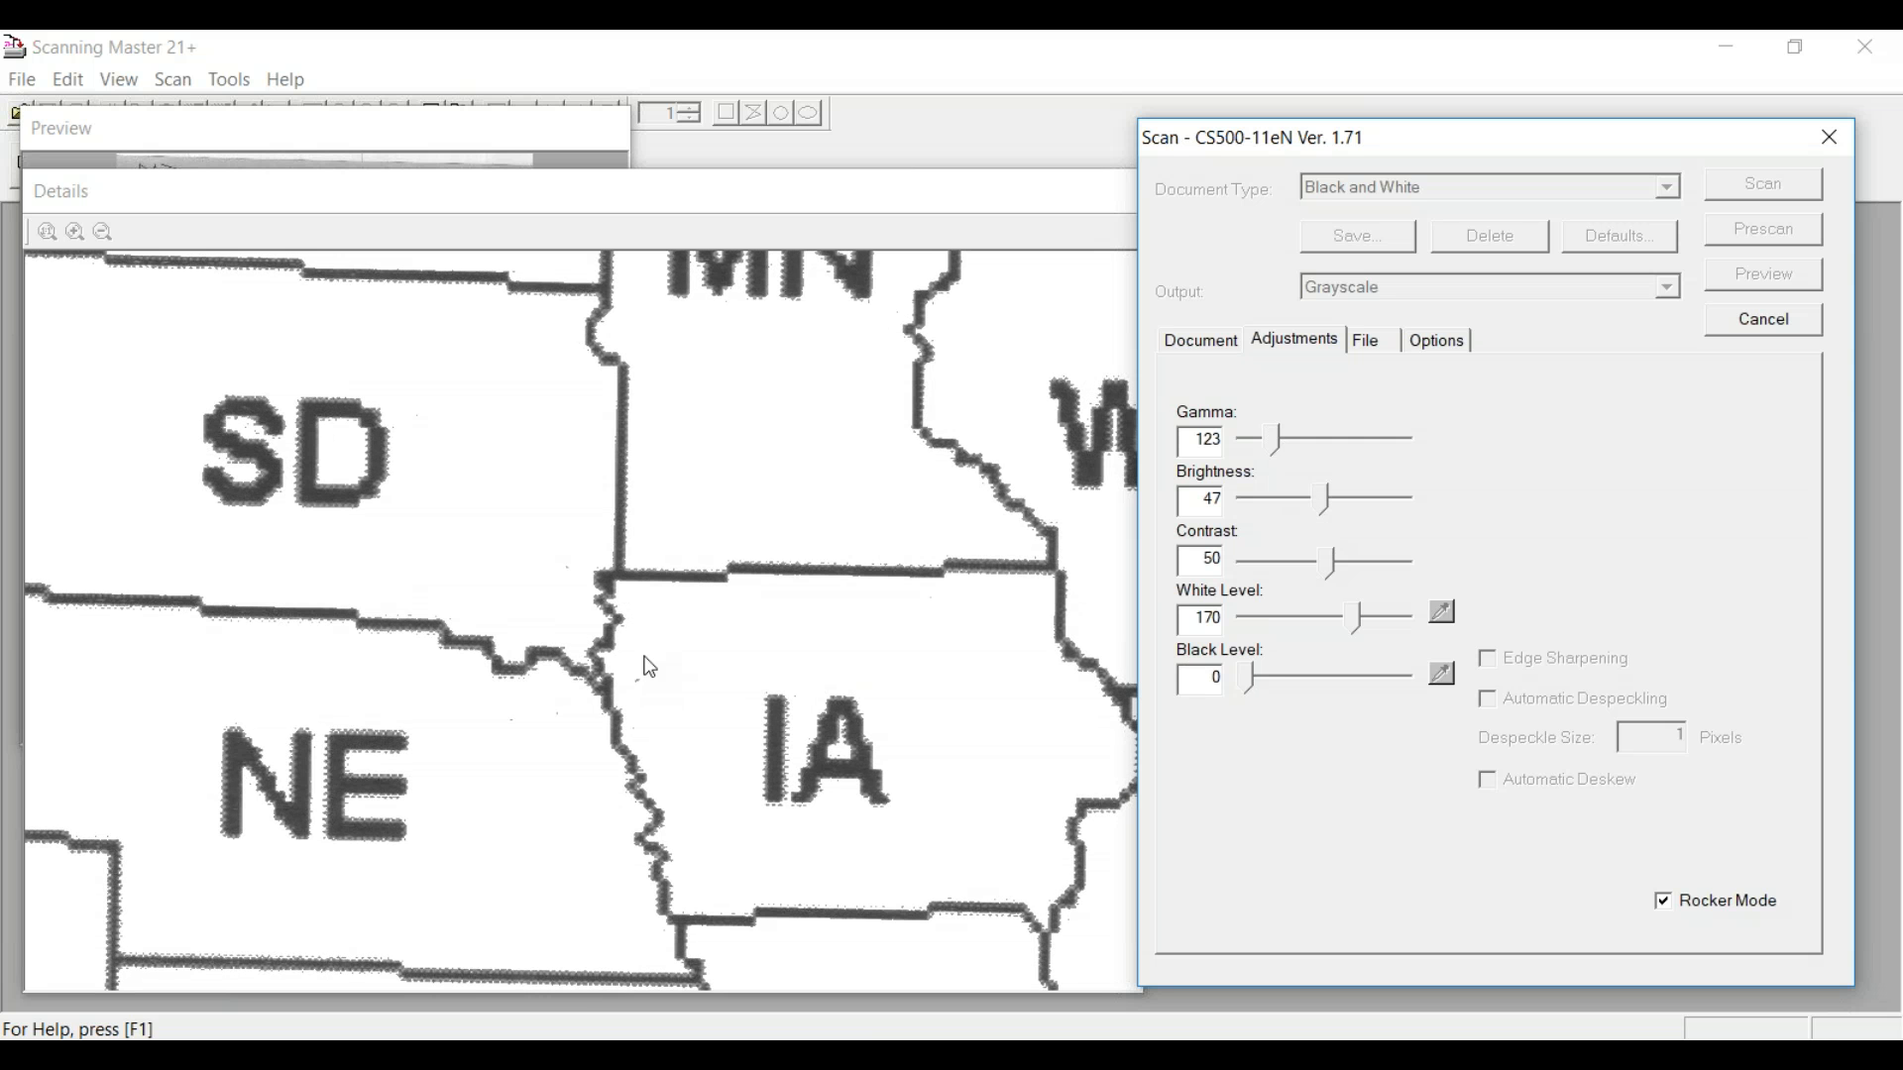
Bring the Preview window forward and inspect the Wyoming area and the northeastern states in detail
click(704, 204)
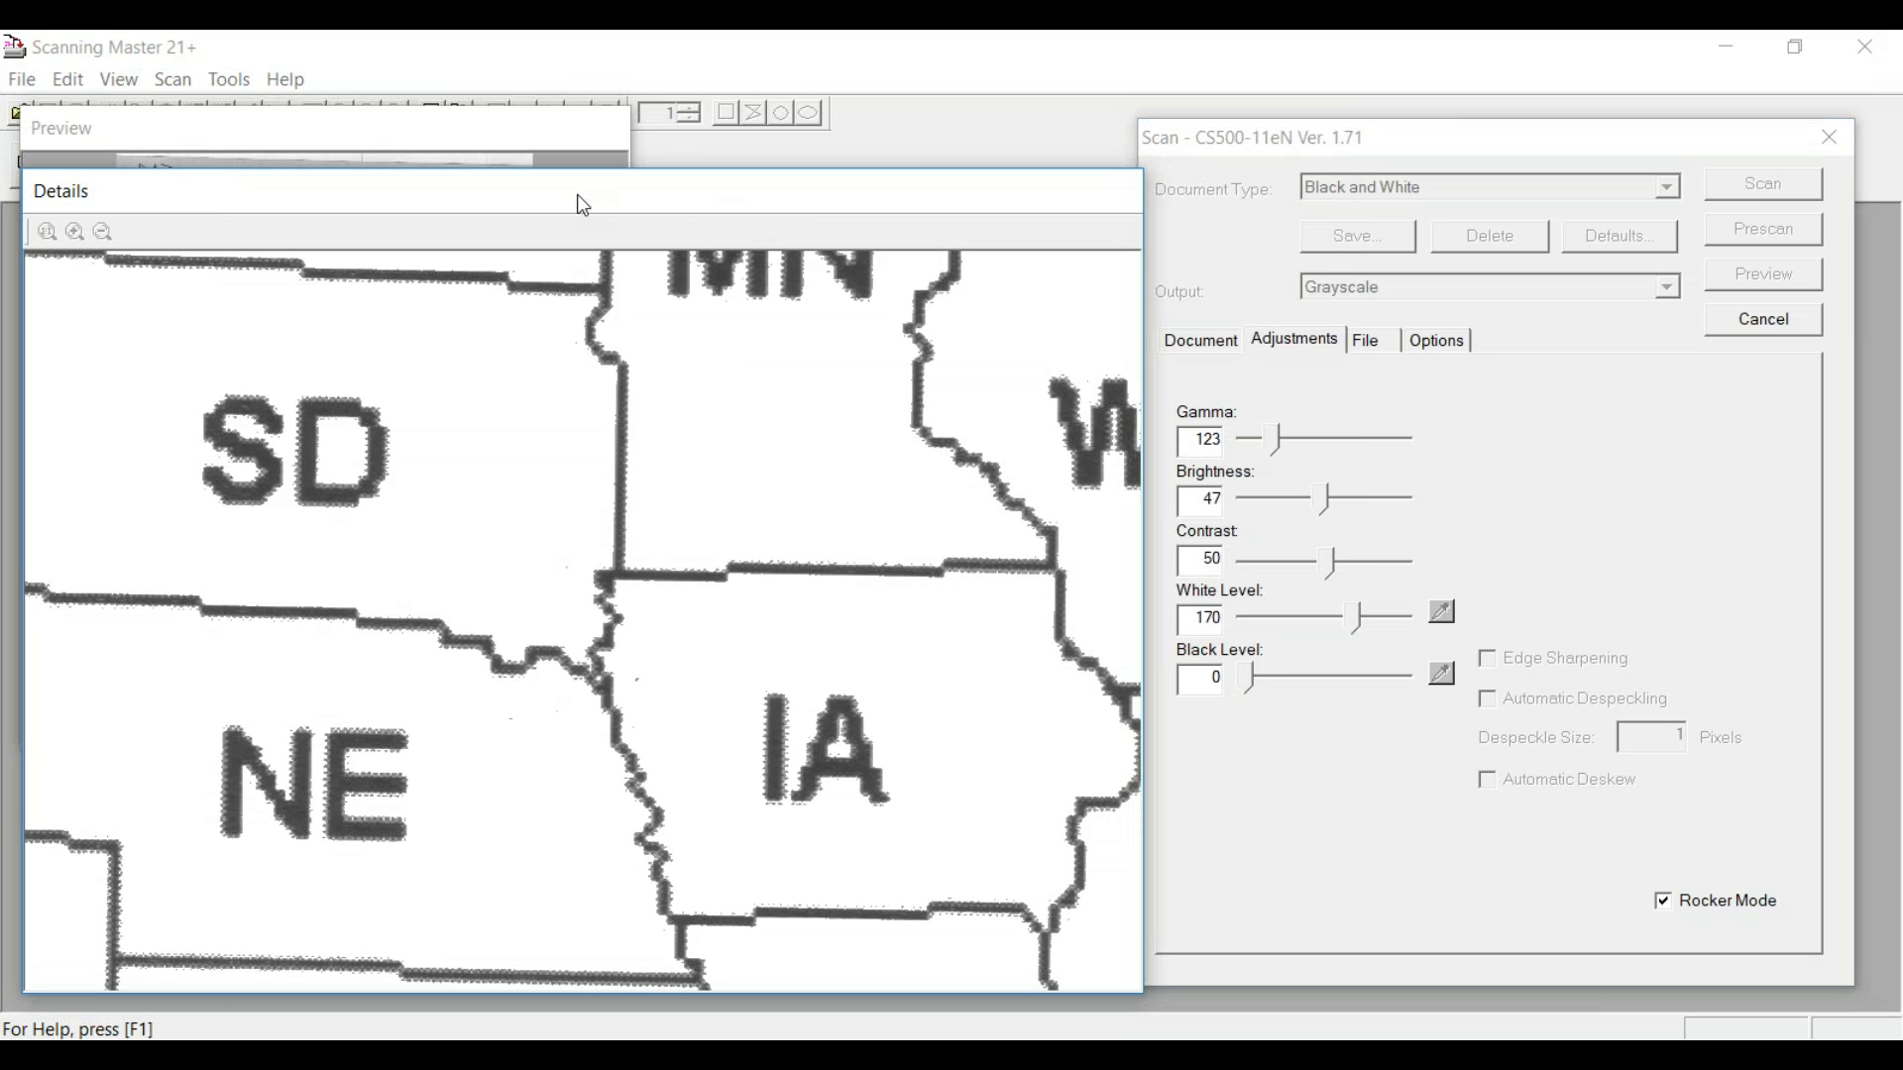
click(532, 135)
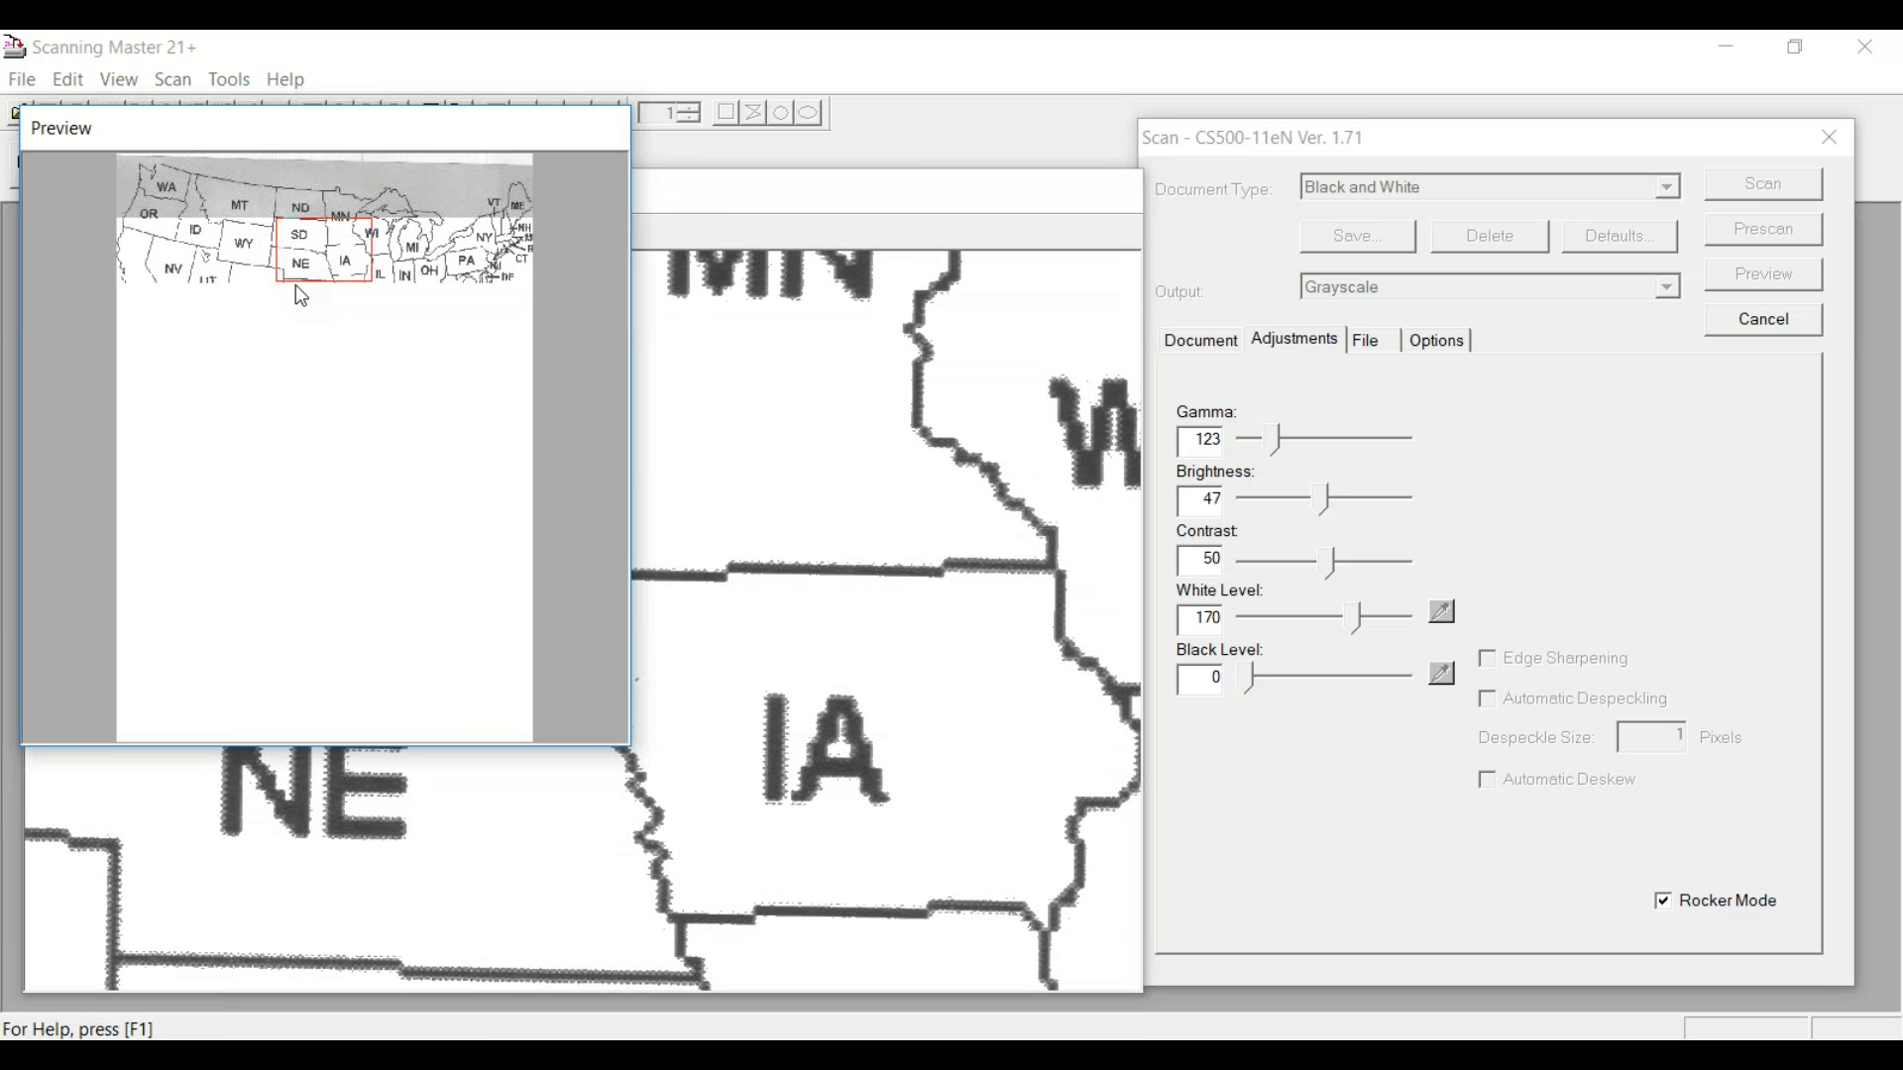
drag(322, 269, 229, 257)
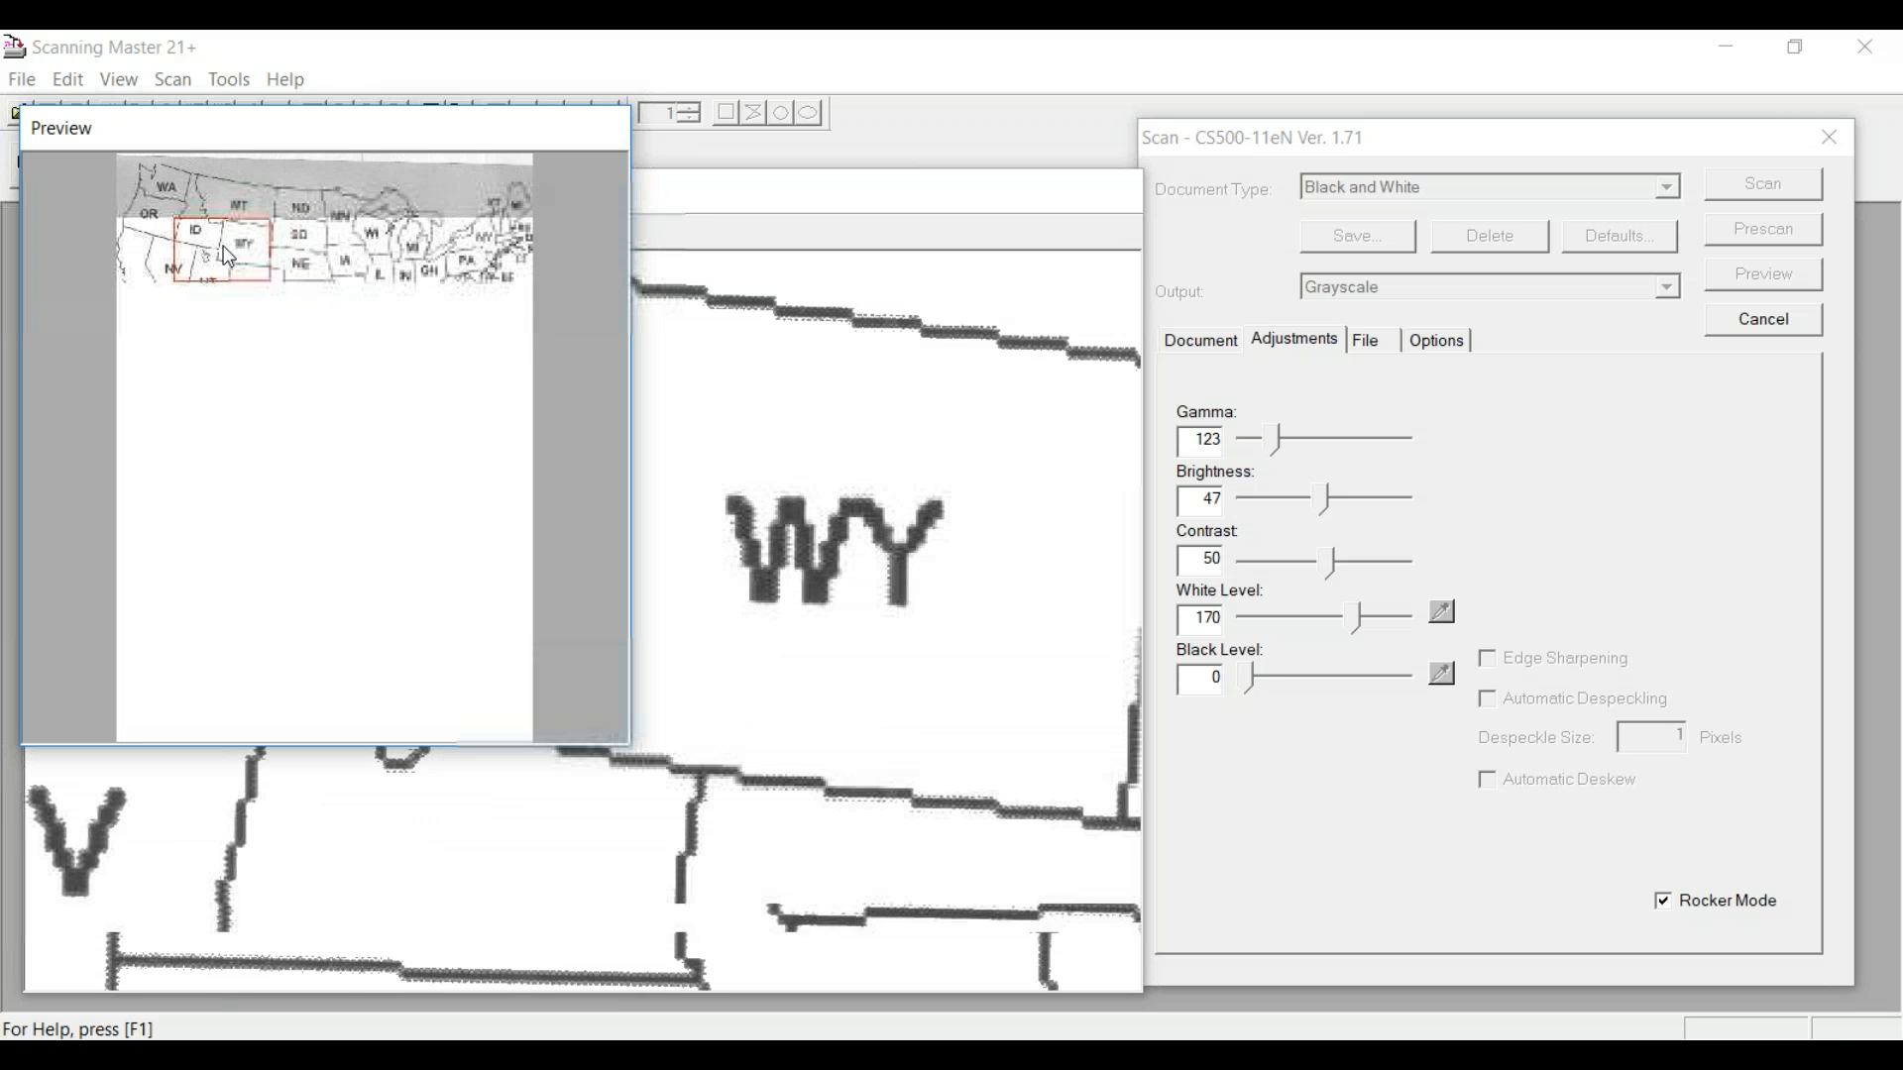
click(484, 254)
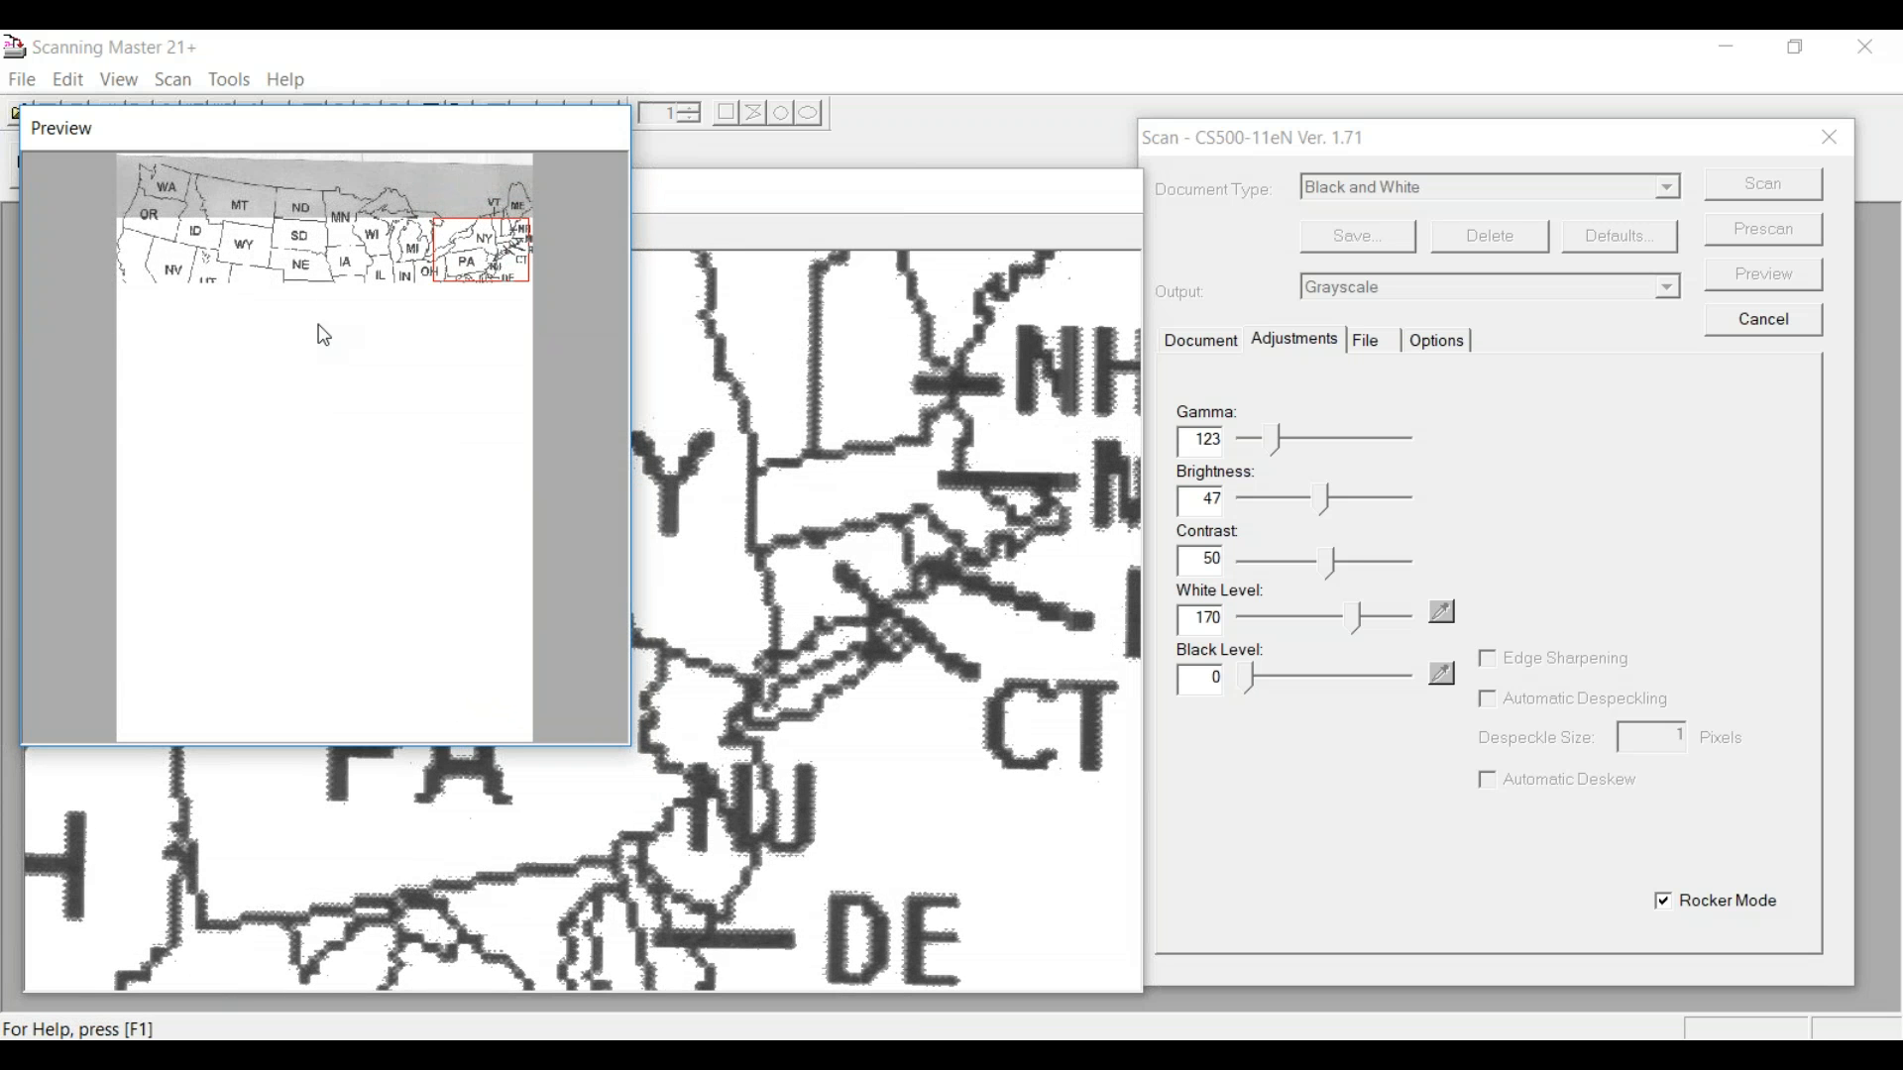
Turn Rocker Mode off and on again to advance the document, and inspect the Missouri and Arkansas area
click(1666, 902)
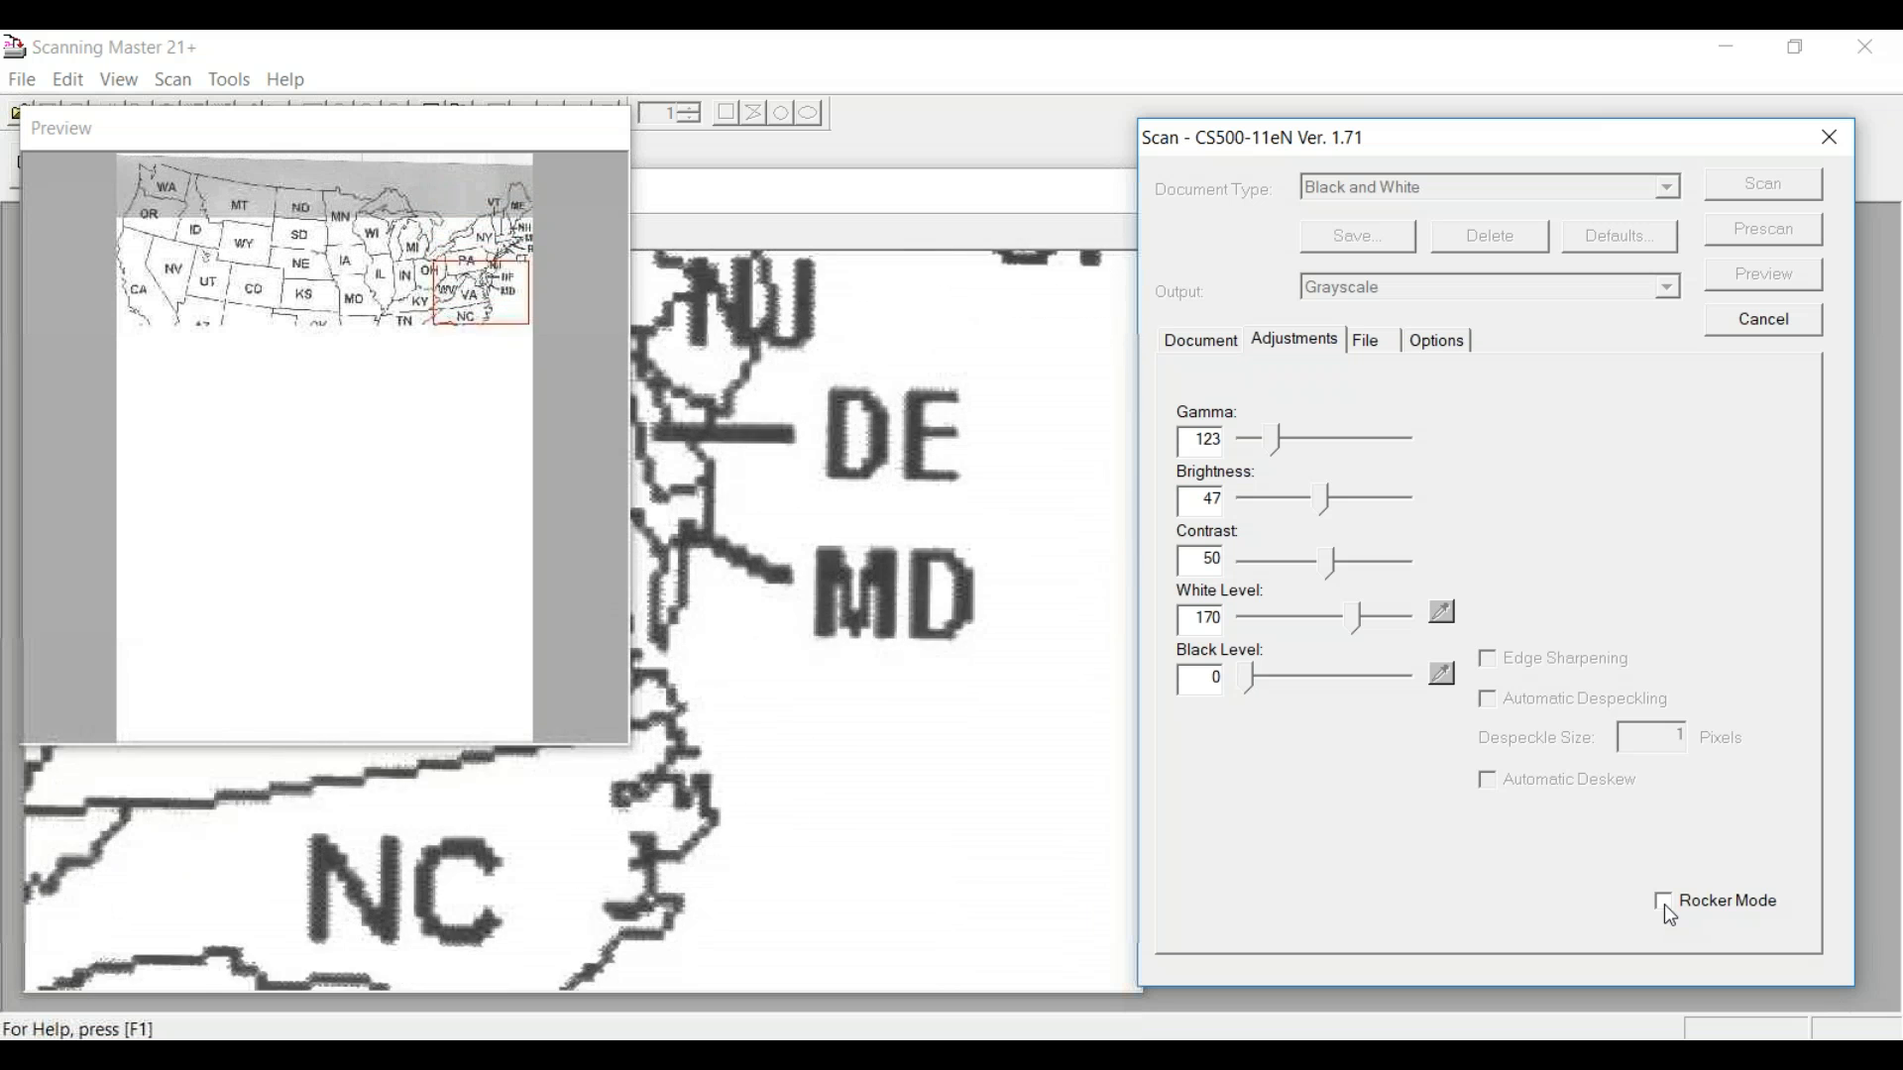
click(1663, 904)
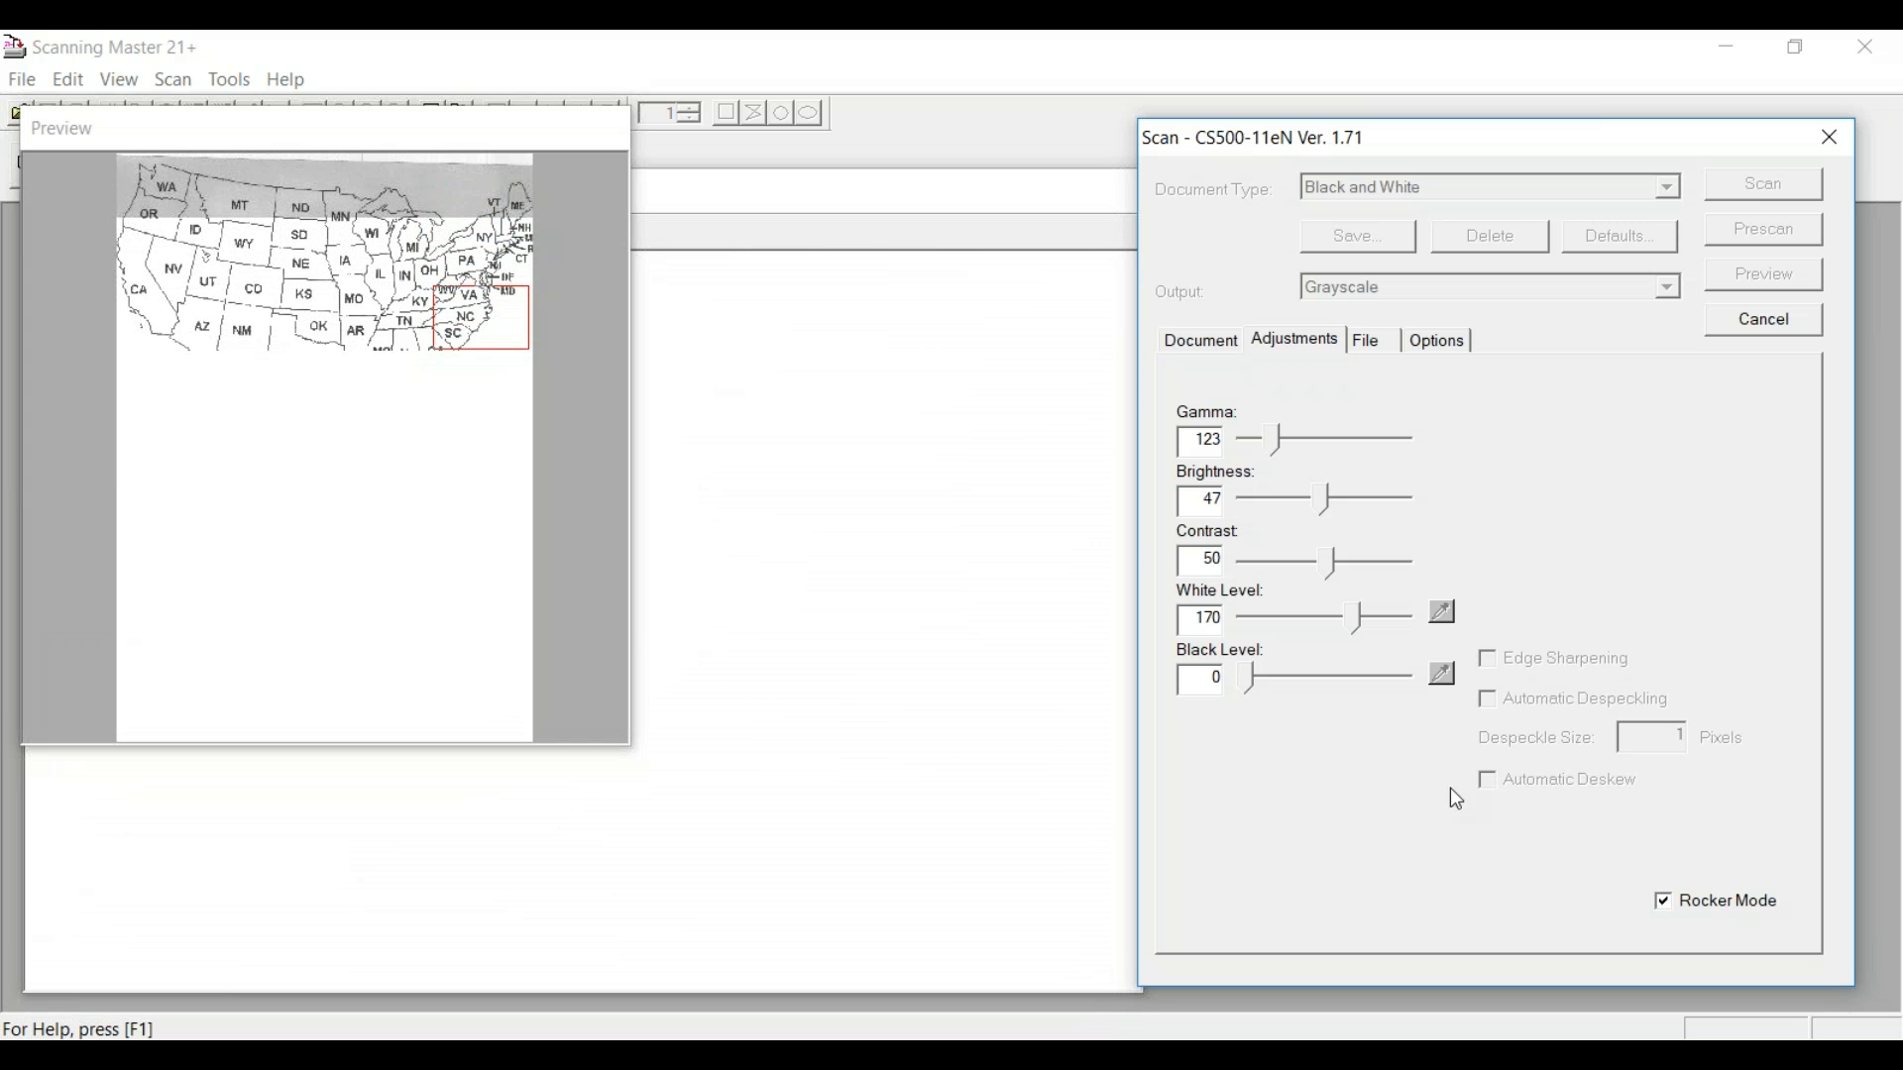
click(328, 318)
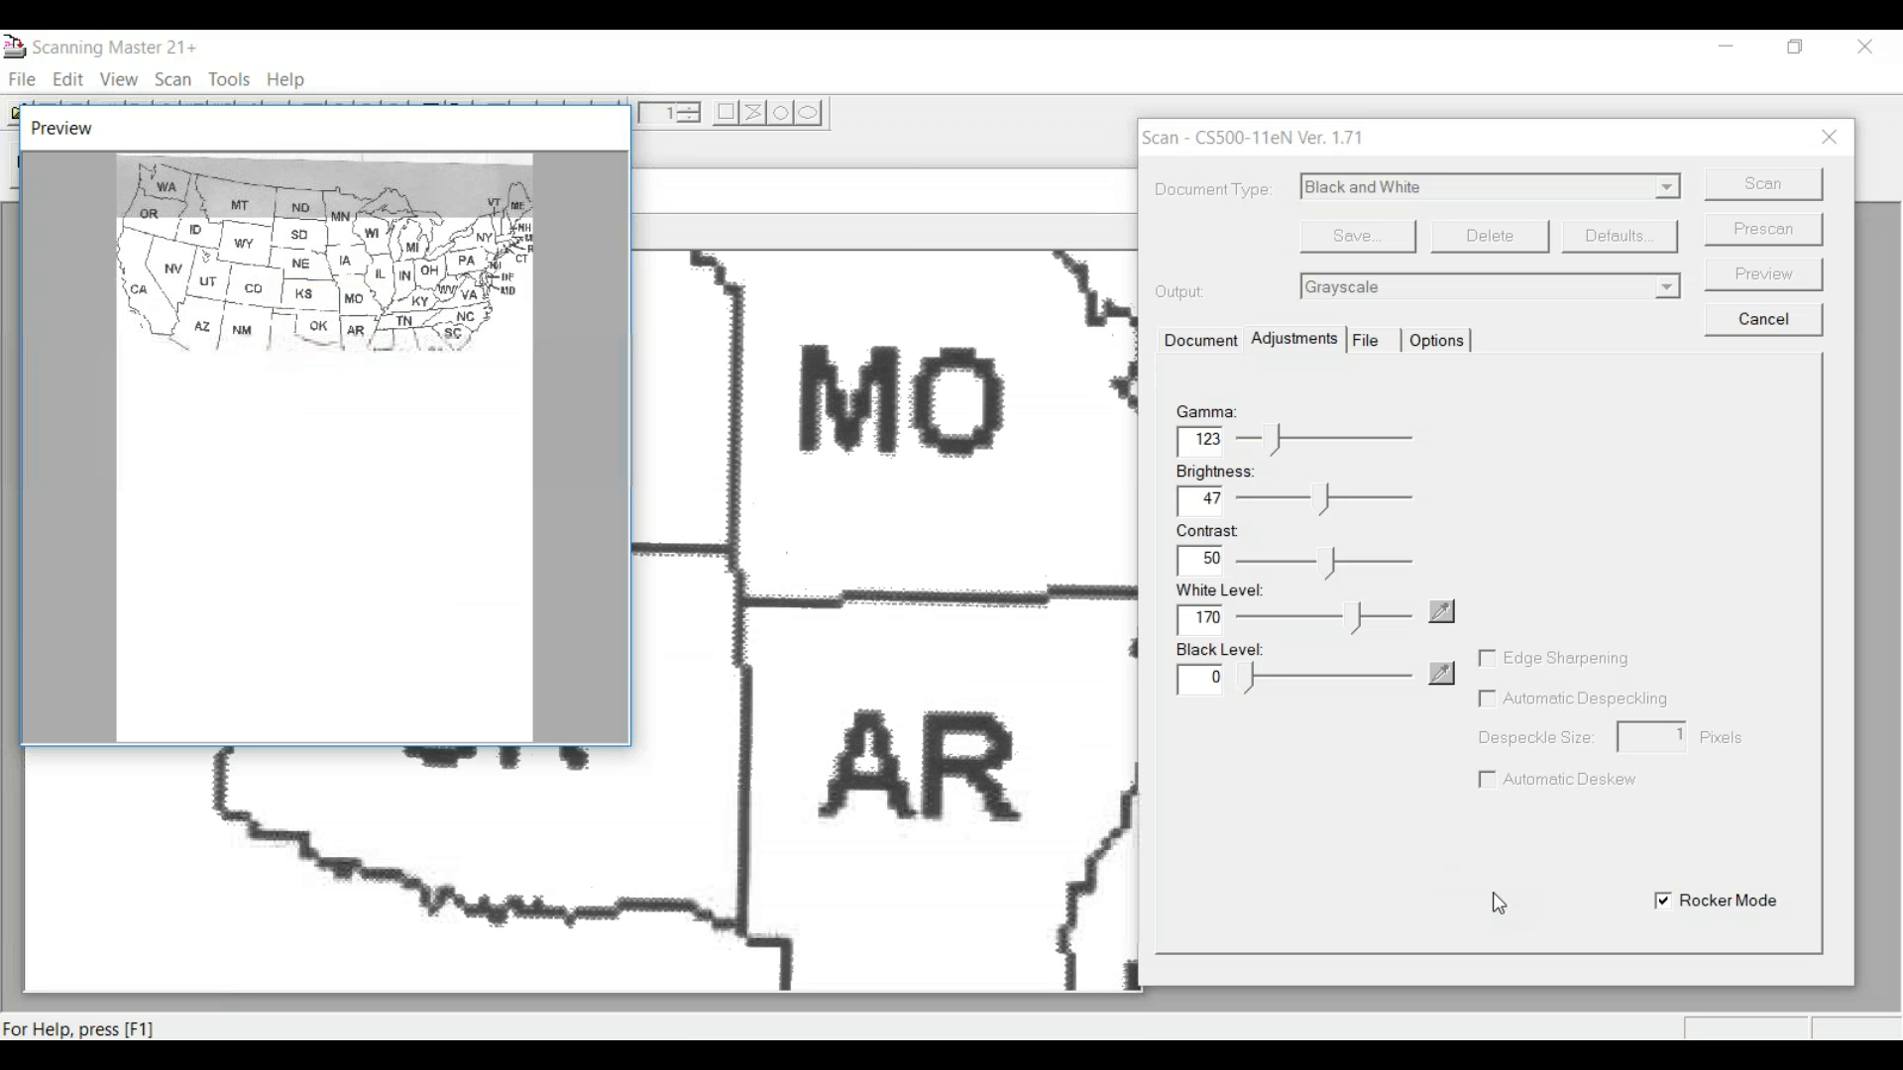
click(1664, 902)
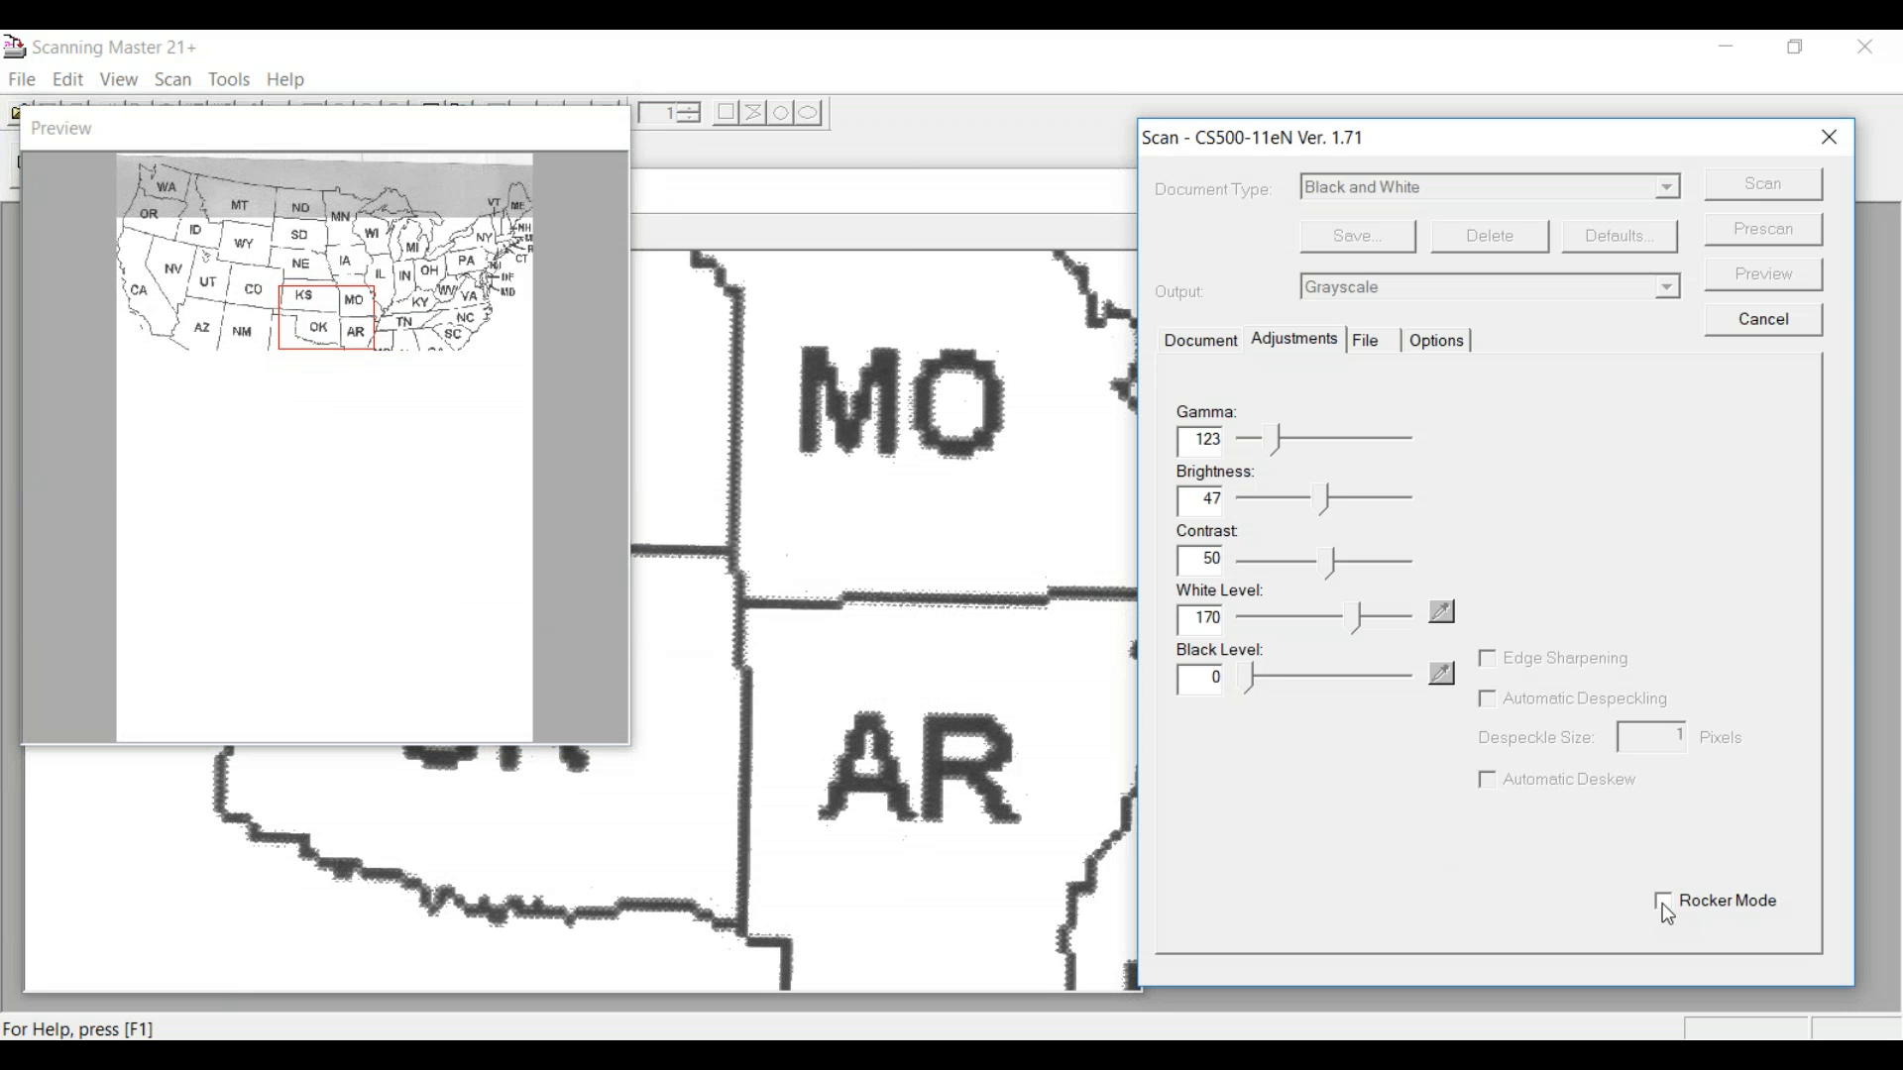
click(1664, 902)
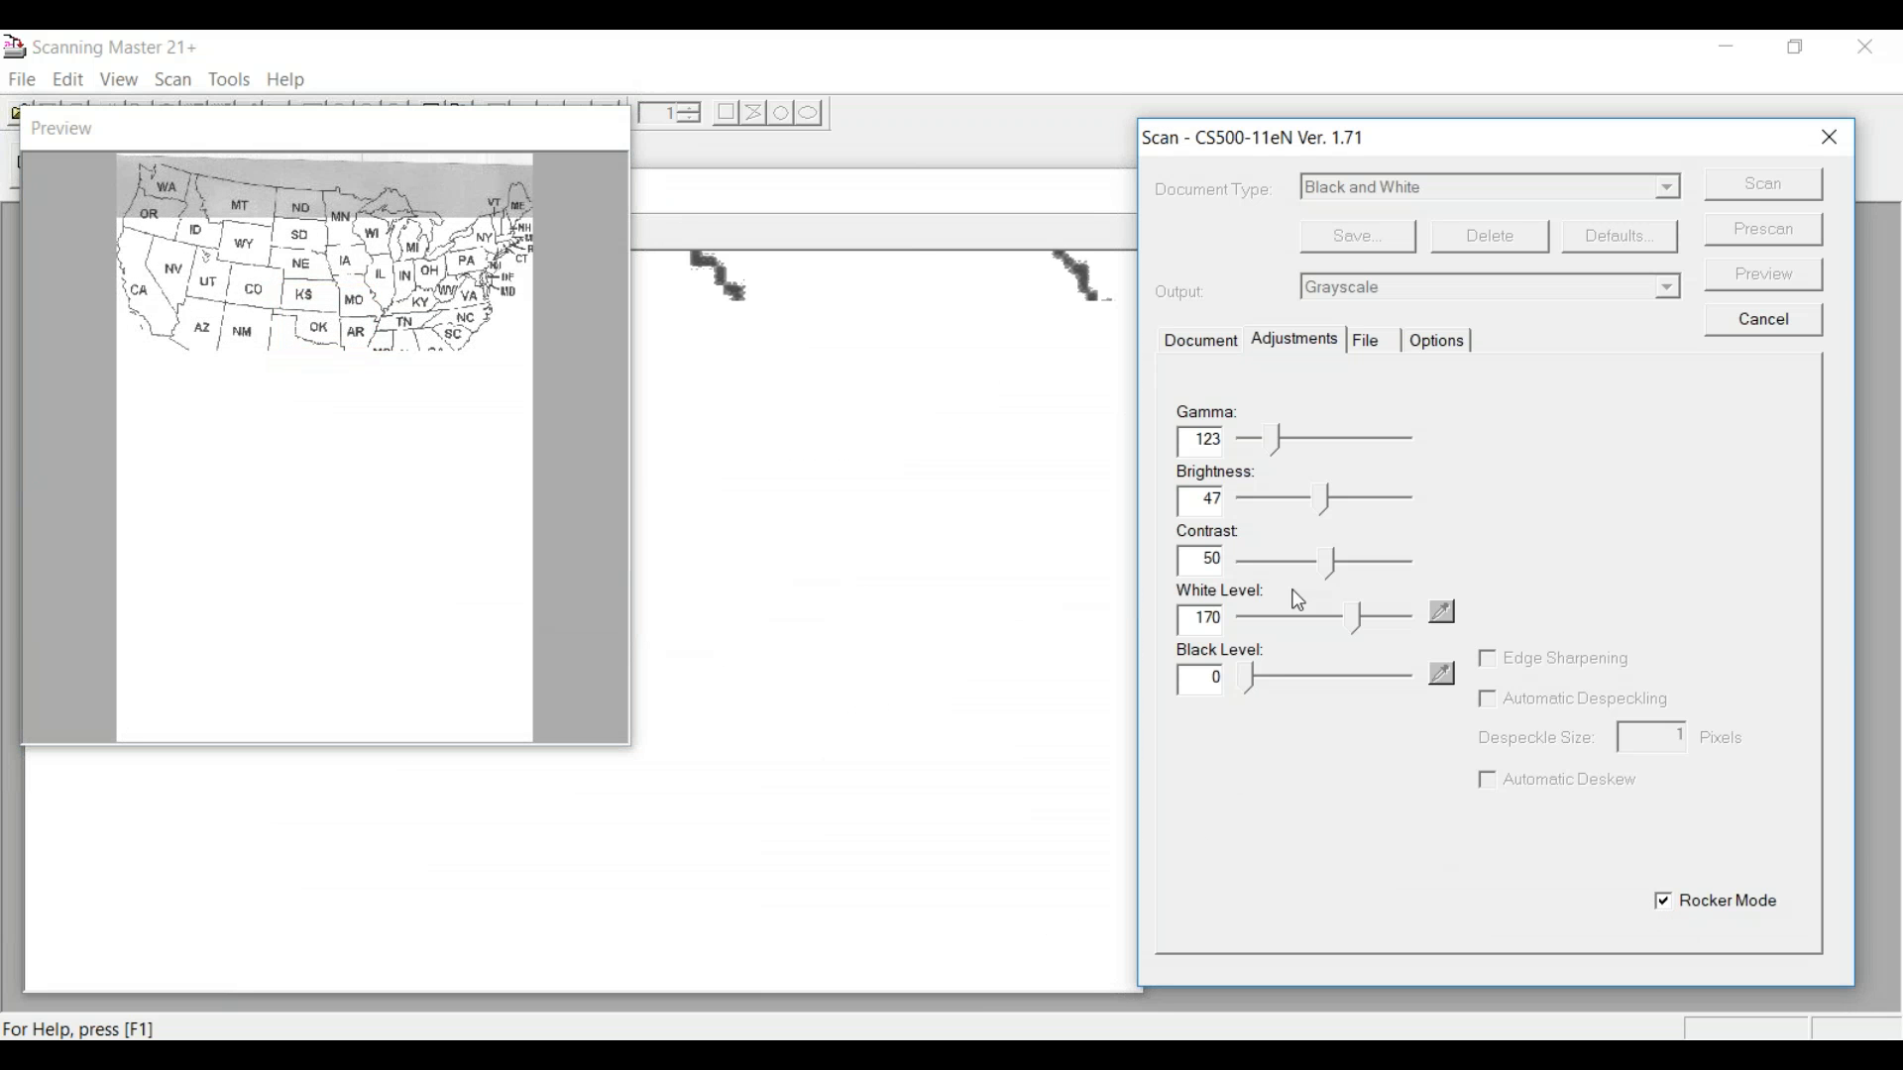
Cancel the prescan, open the prompt for saving the settings under a new document type name, and dismiss it
click(1757, 319)
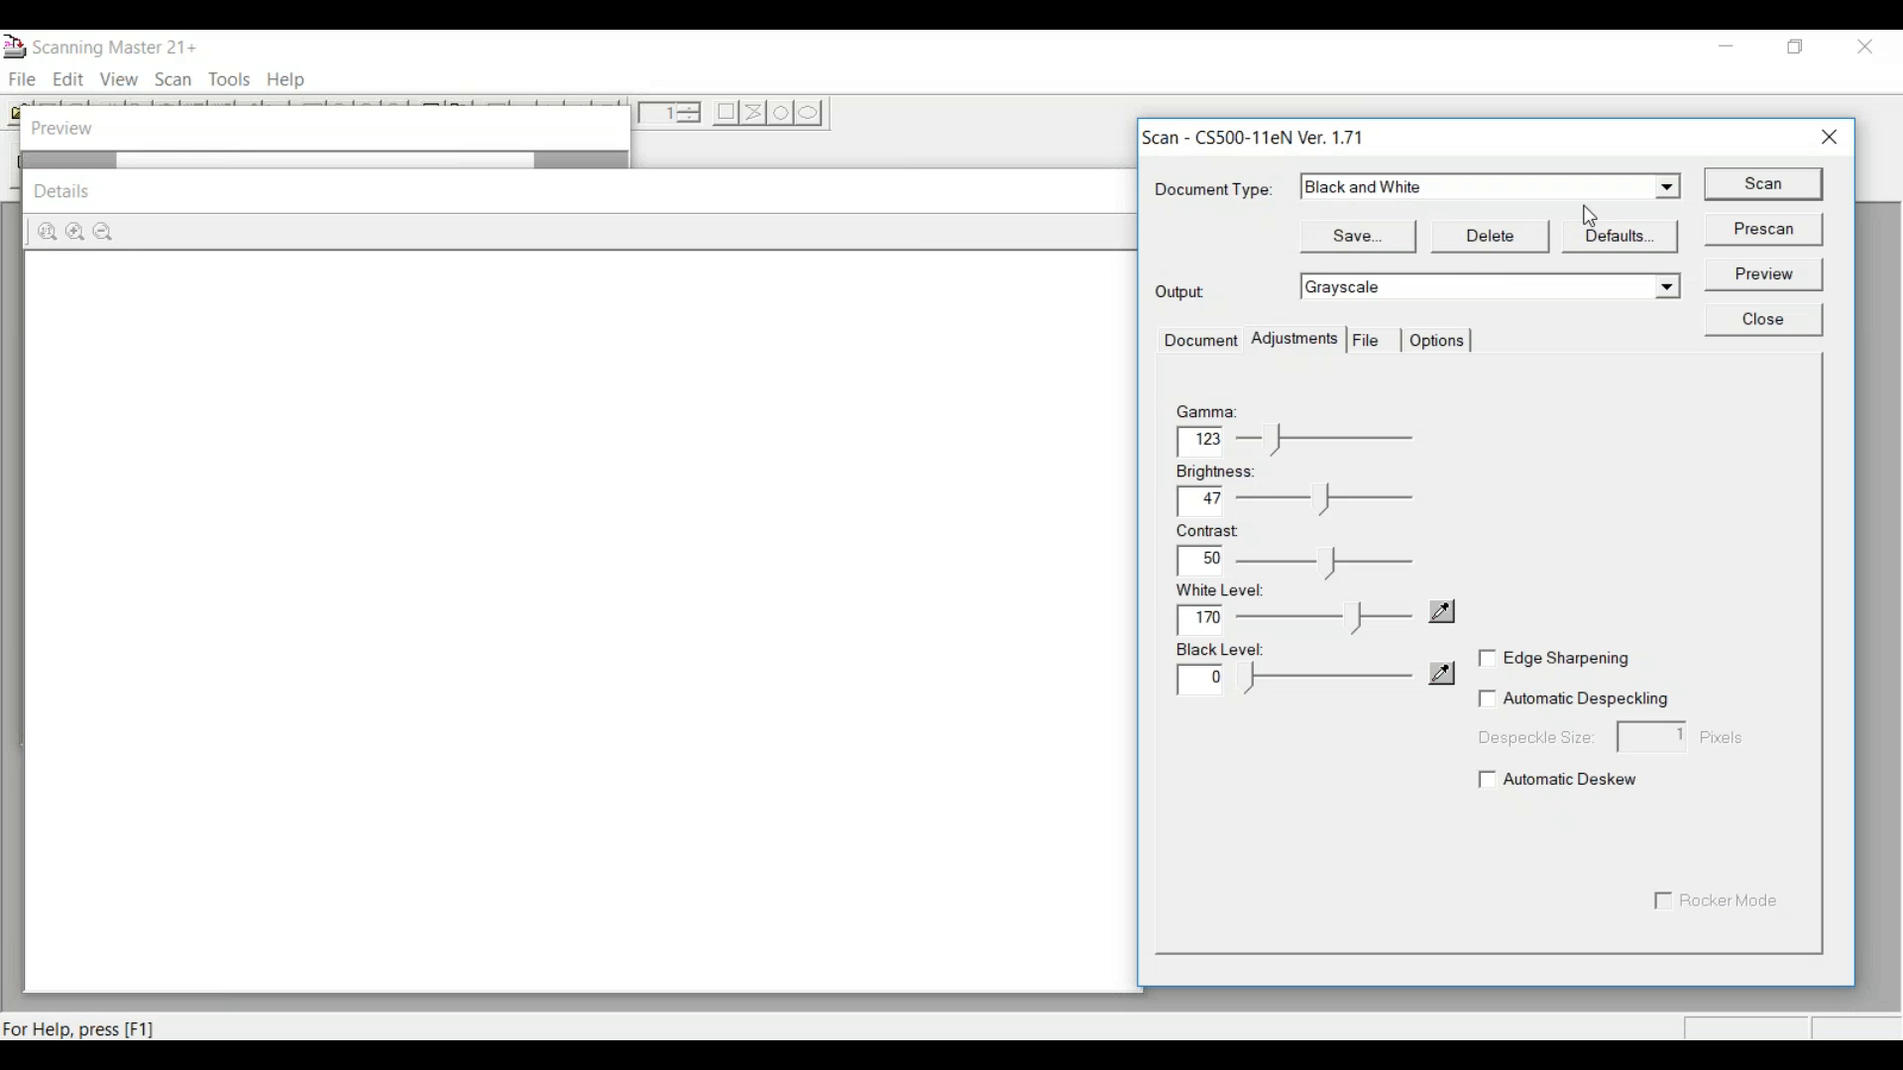
click(1361, 241)
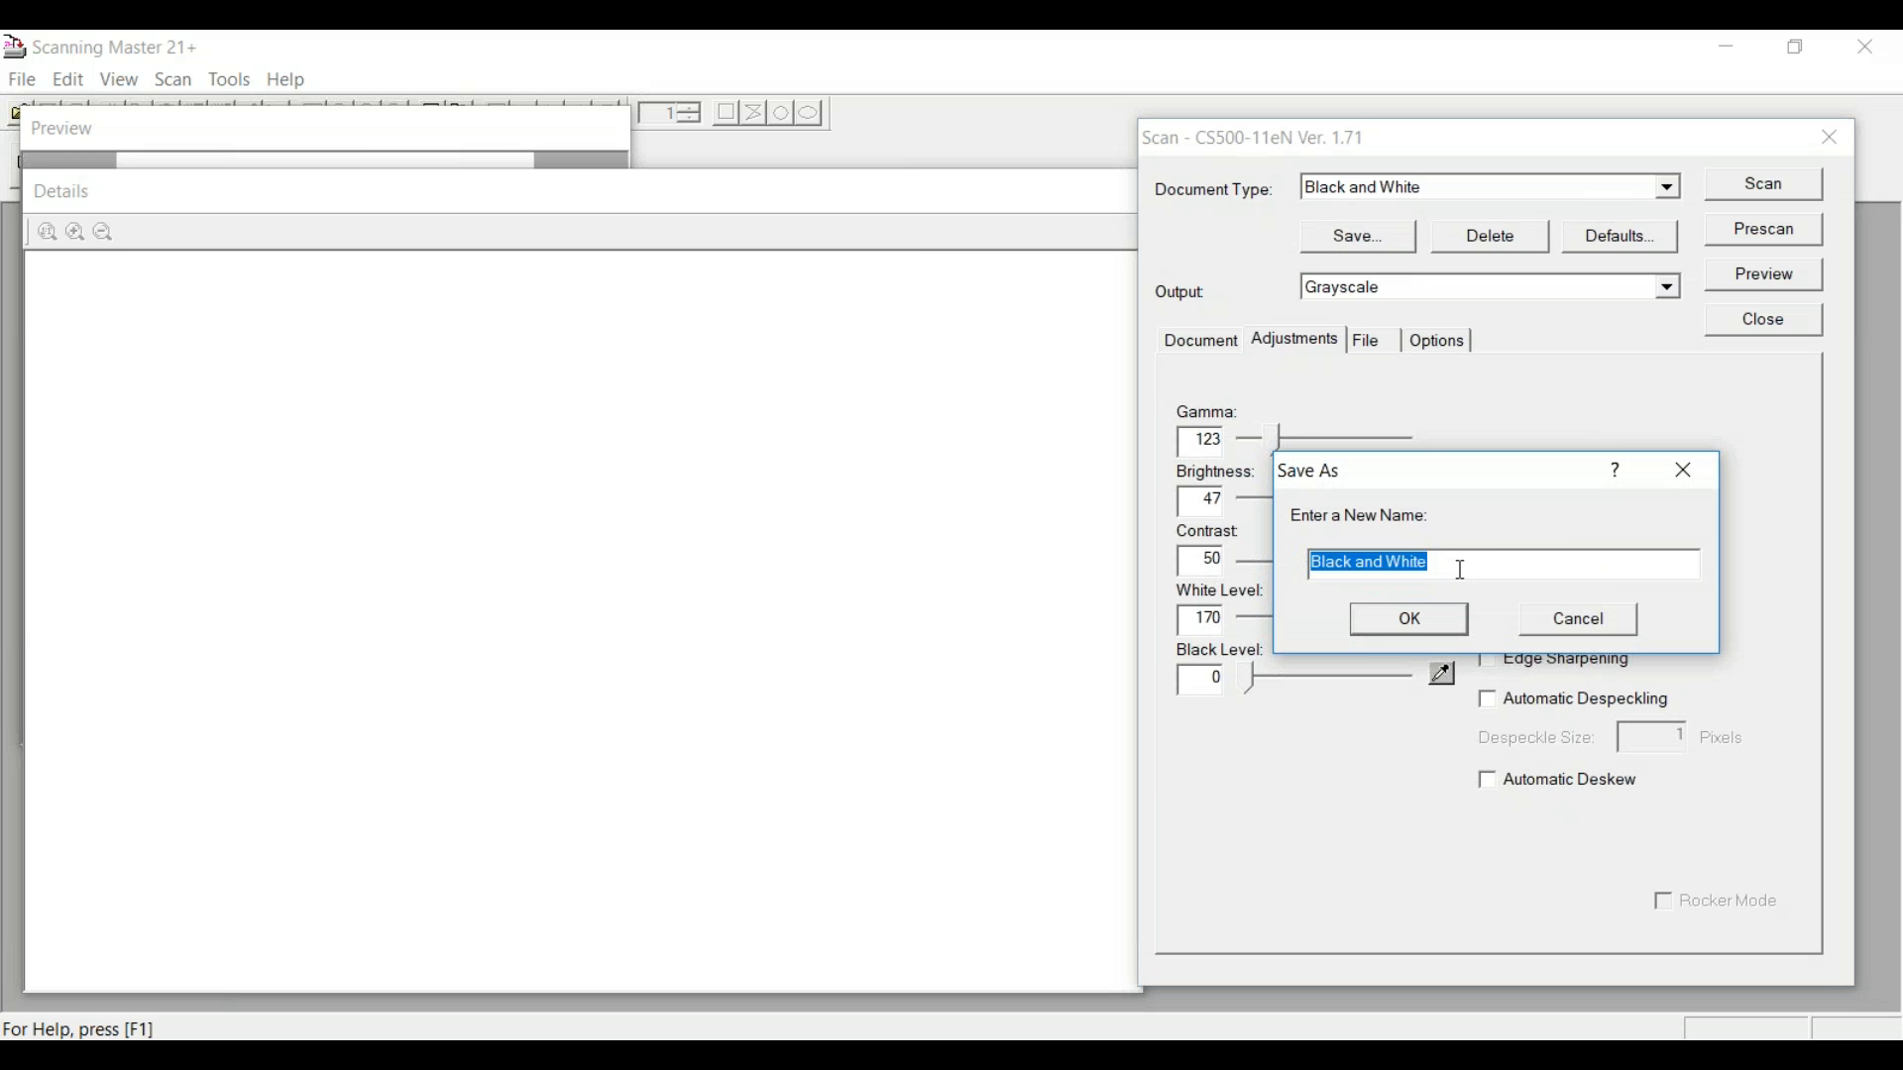
click(1558, 625)
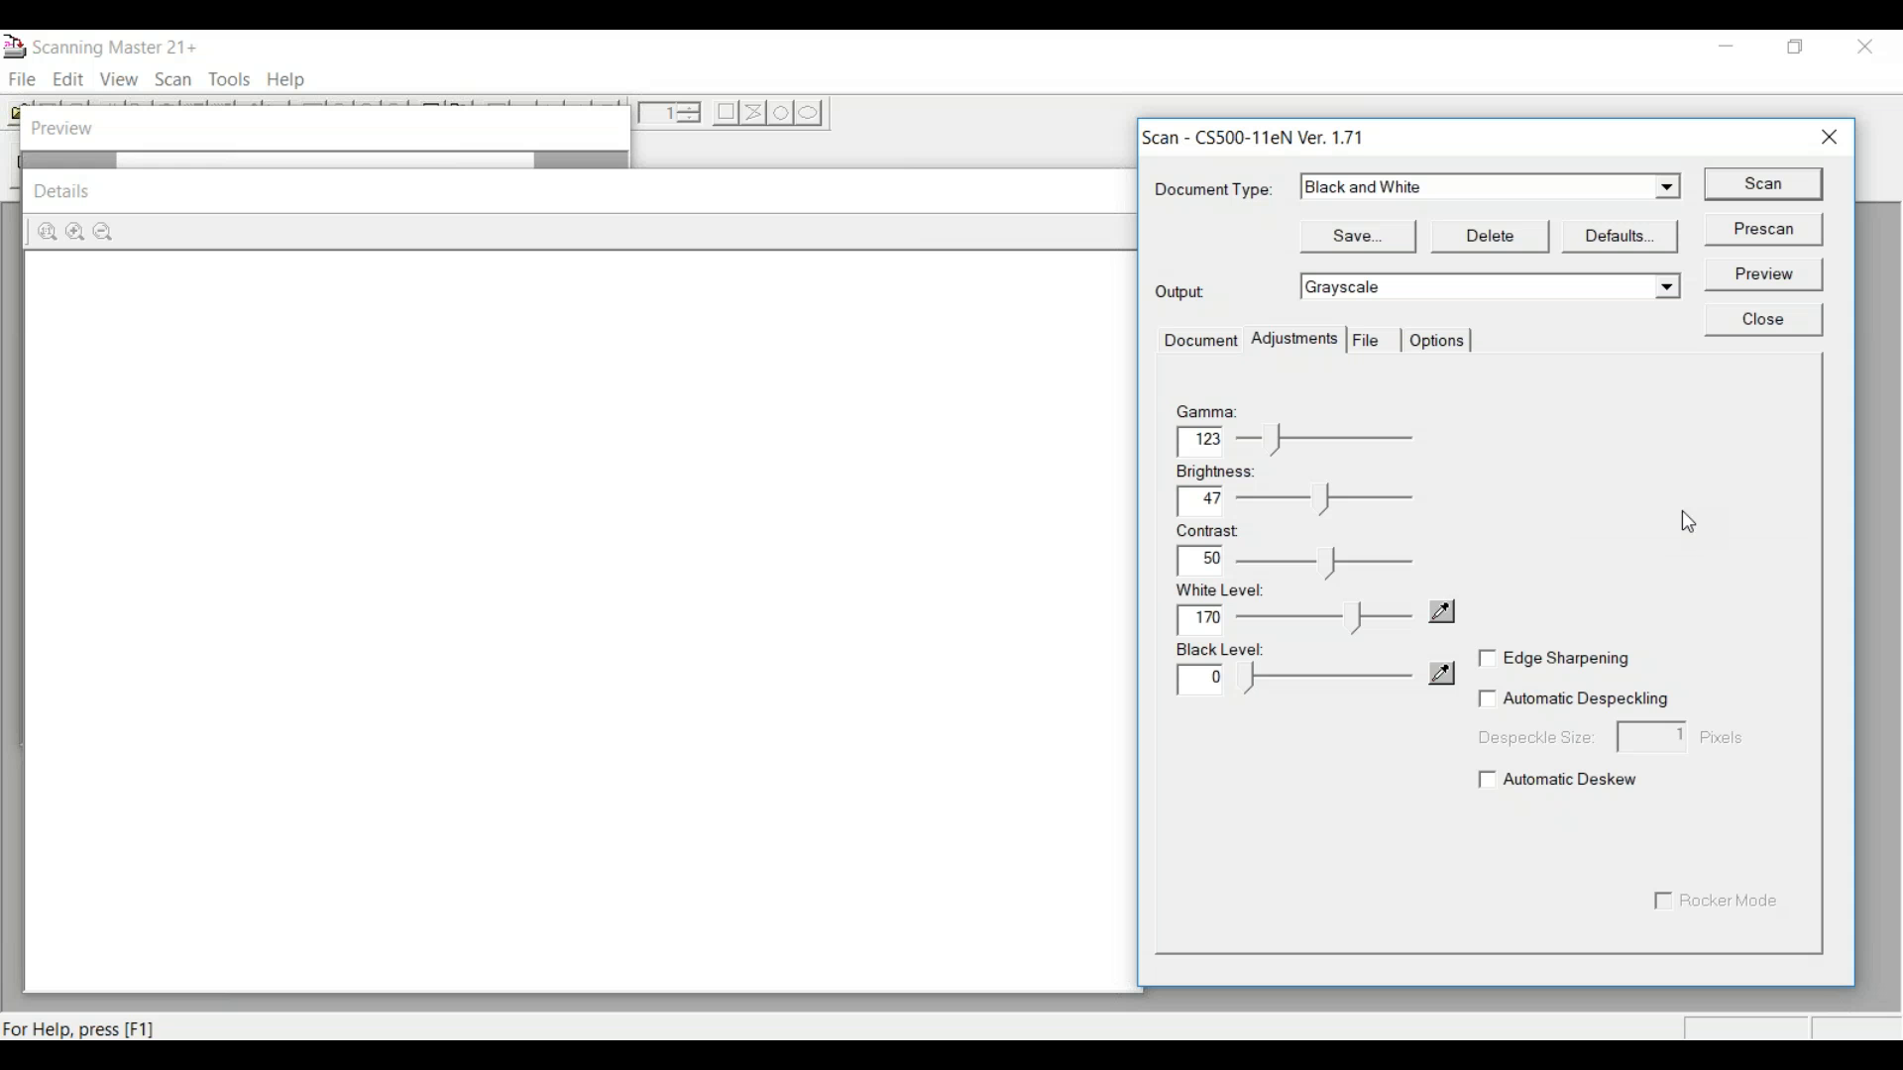
Start the full grayscale scan of the map and bring the Preview window to the front
click(1768, 187)
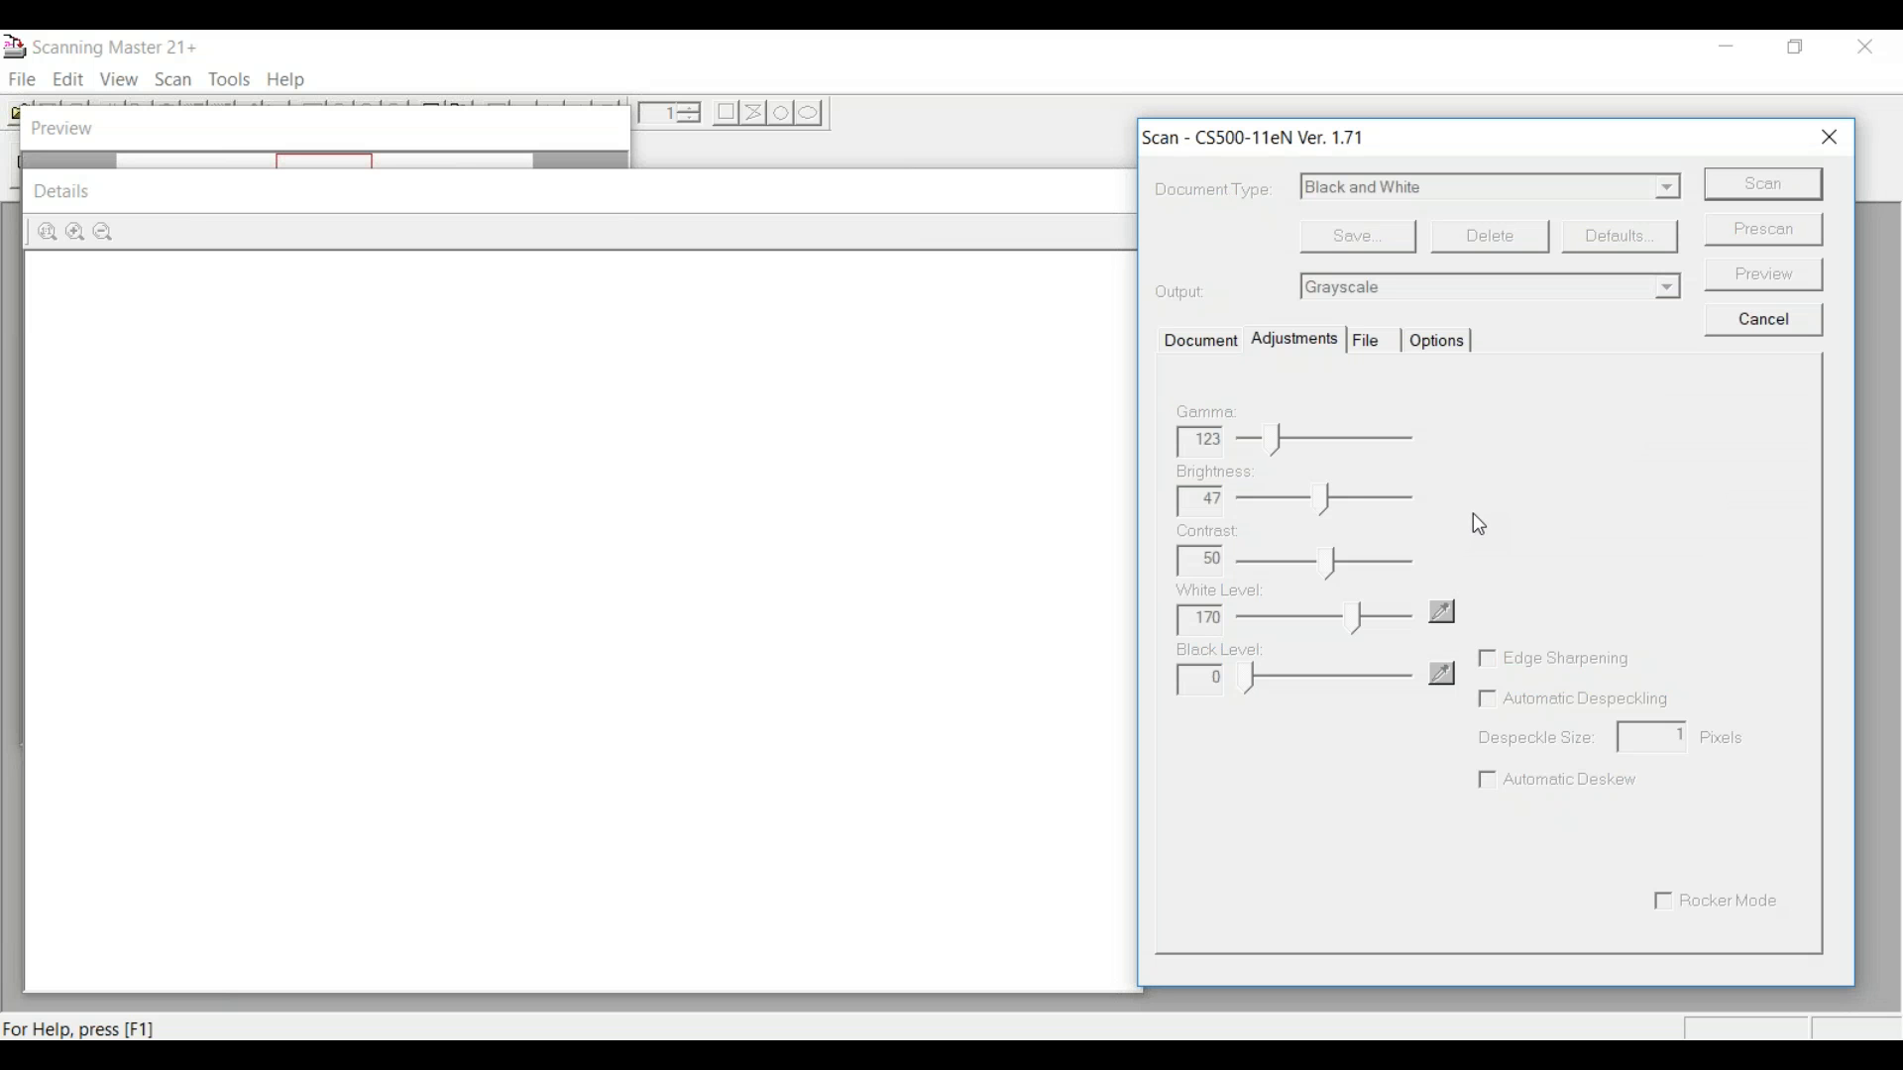
click(531, 128)
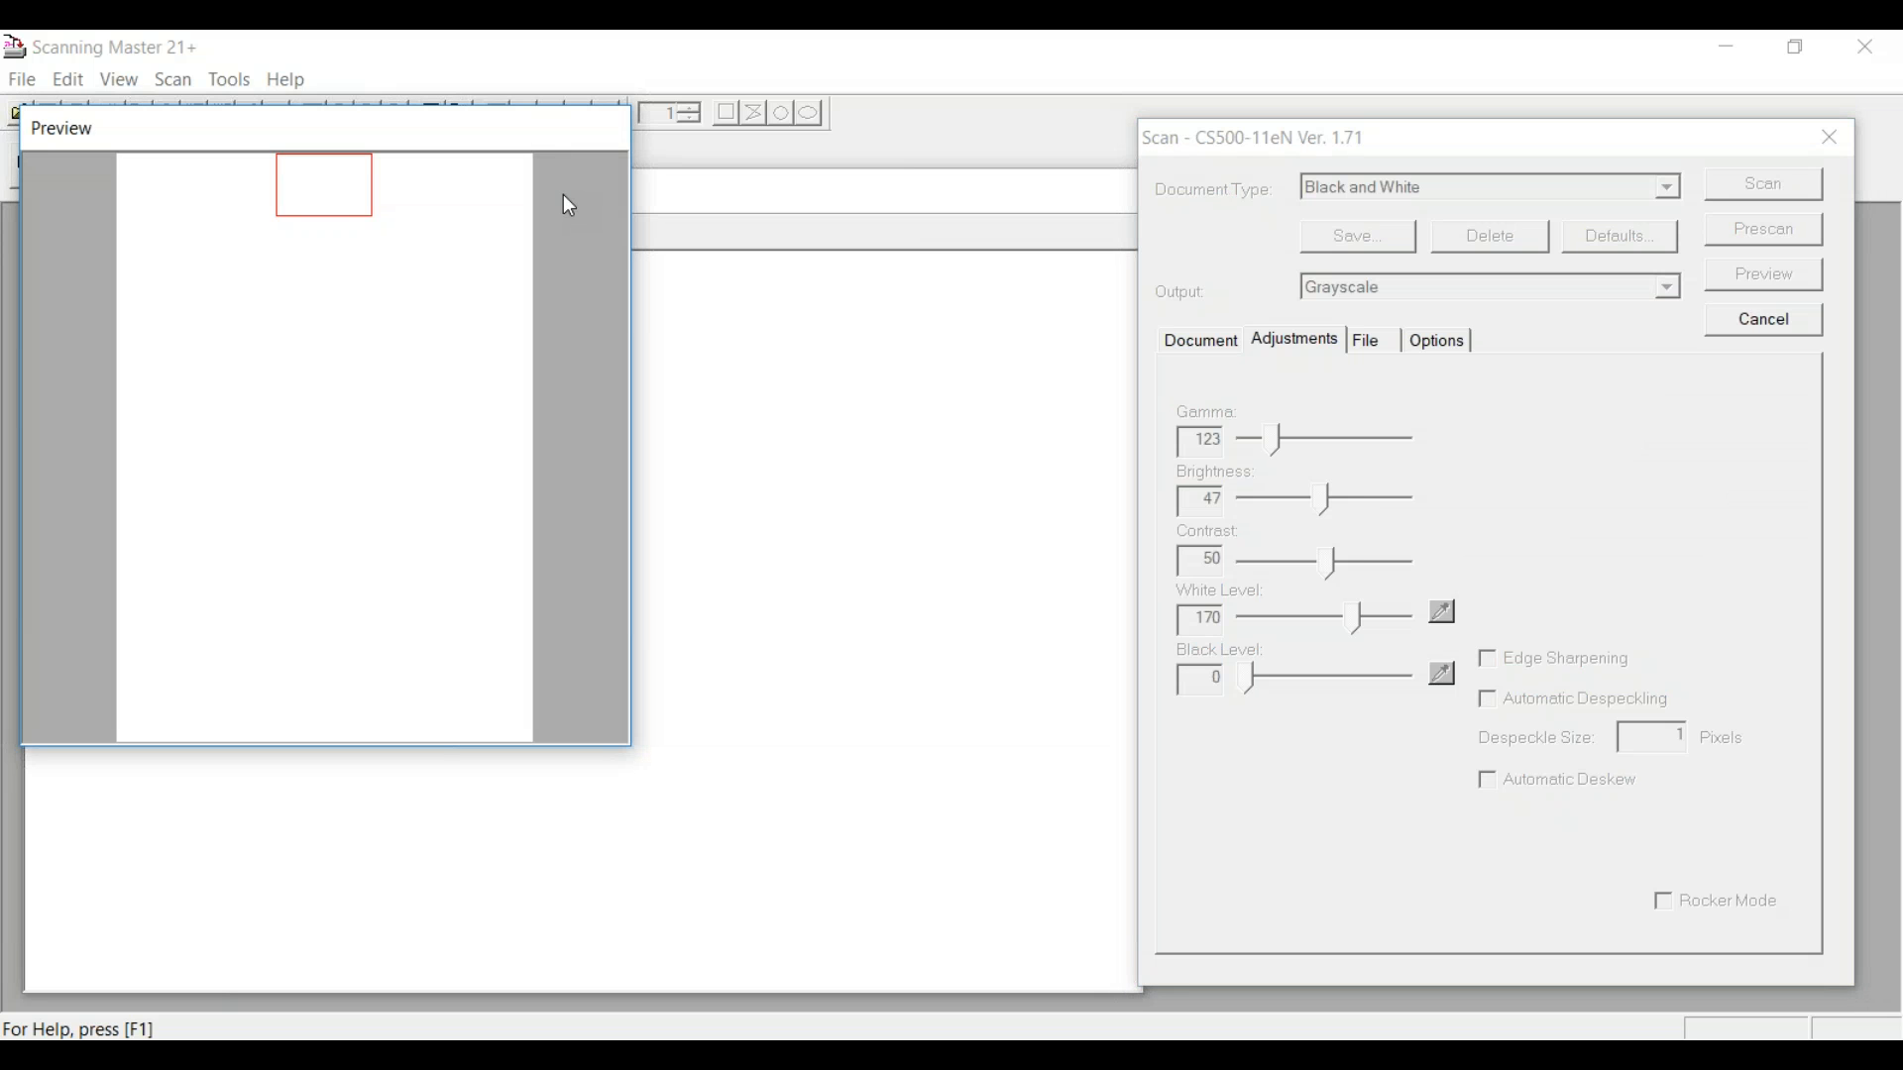